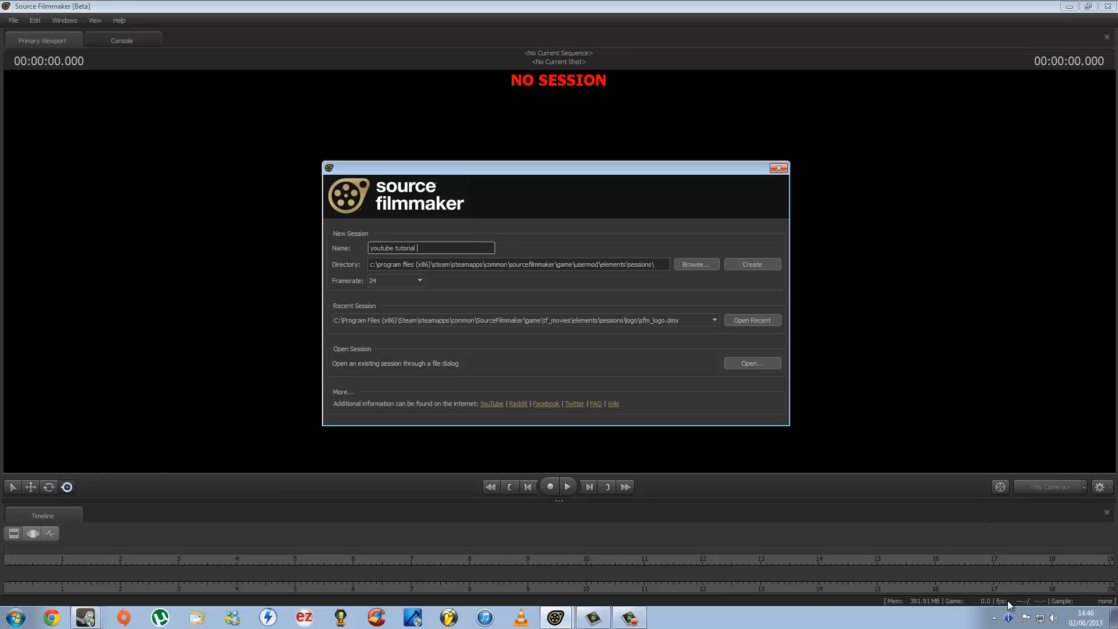
Create the new session "youtube tutorial" in the default sessions directory at a framerate of 24
left_click(1007, 578)
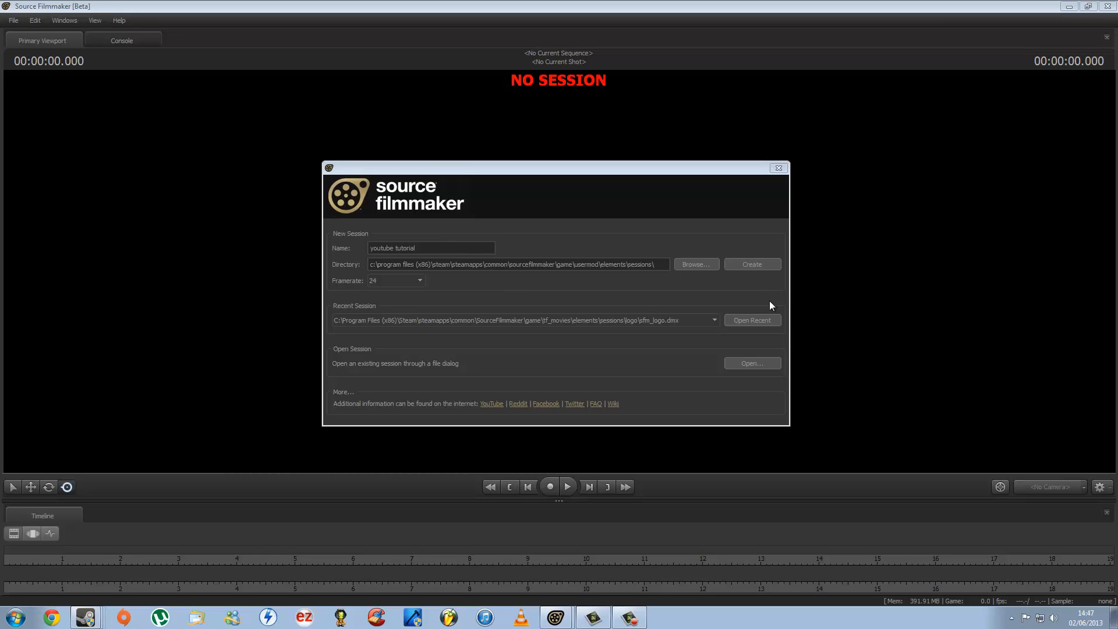
left_click(761, 264)
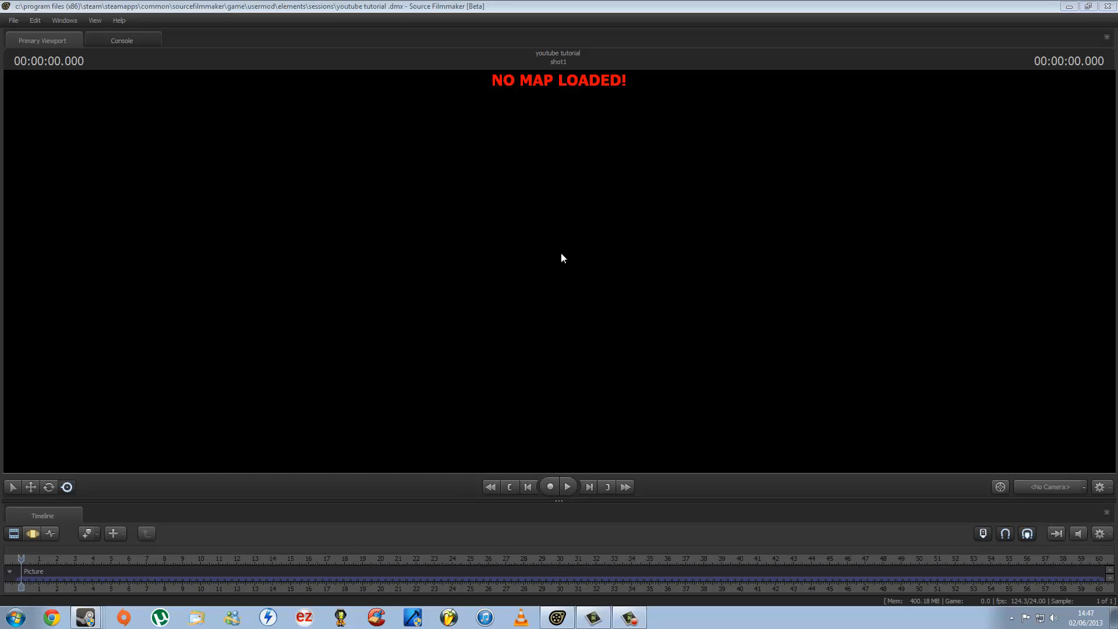
Load the arena_sawmill.bsp map into the session
right_click(562, 280)
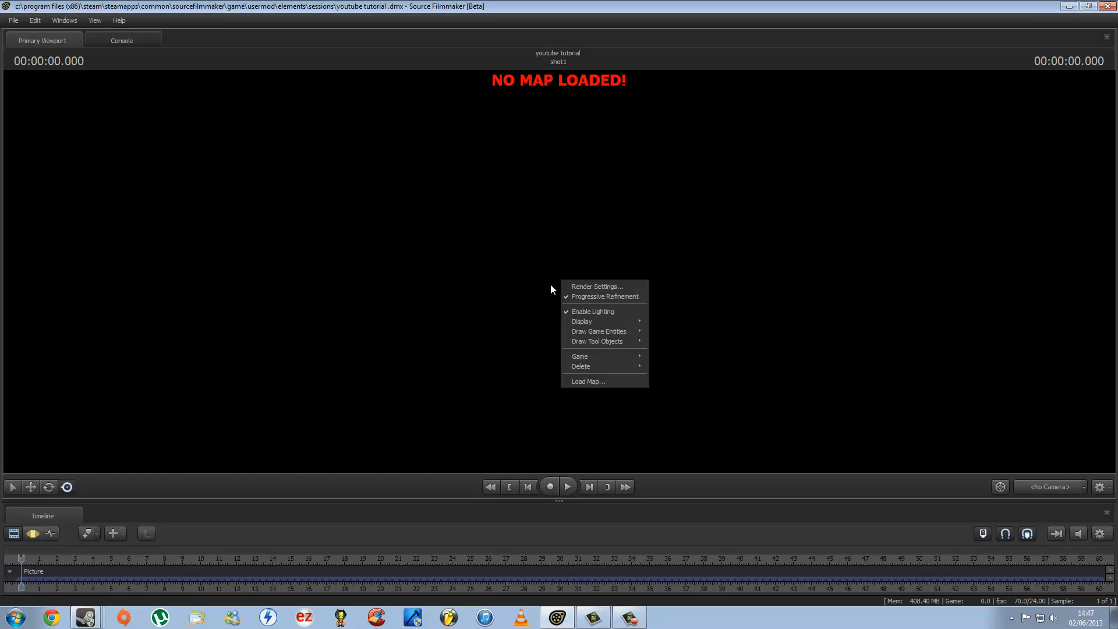
left_click(610, 381)
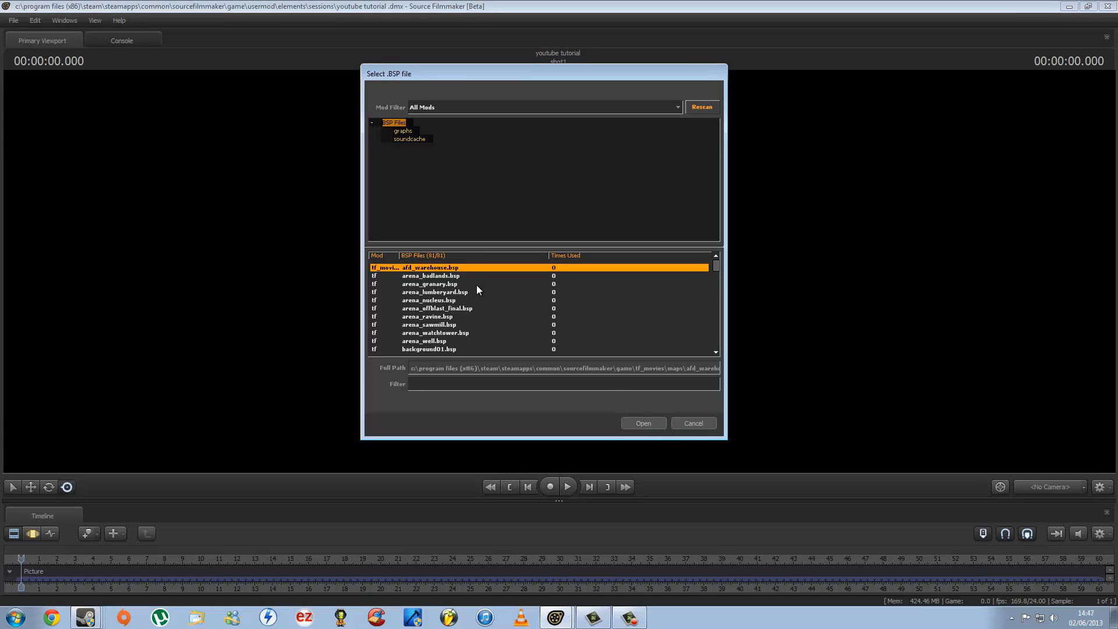
scroll(465, 291, "down", 12)
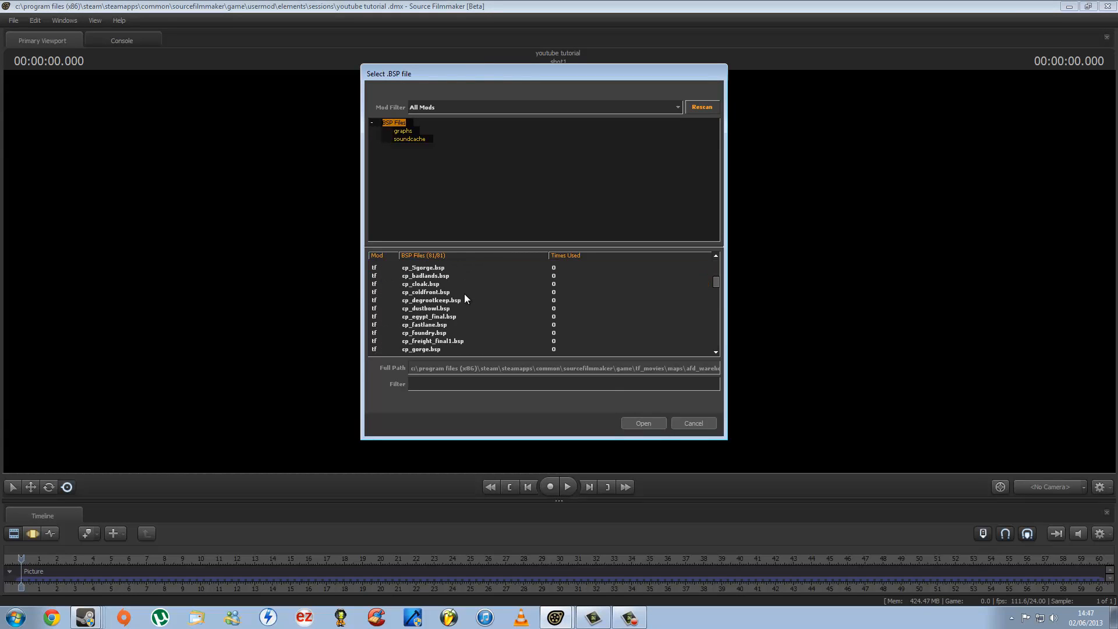
scroll(465, 297, "down", 13)
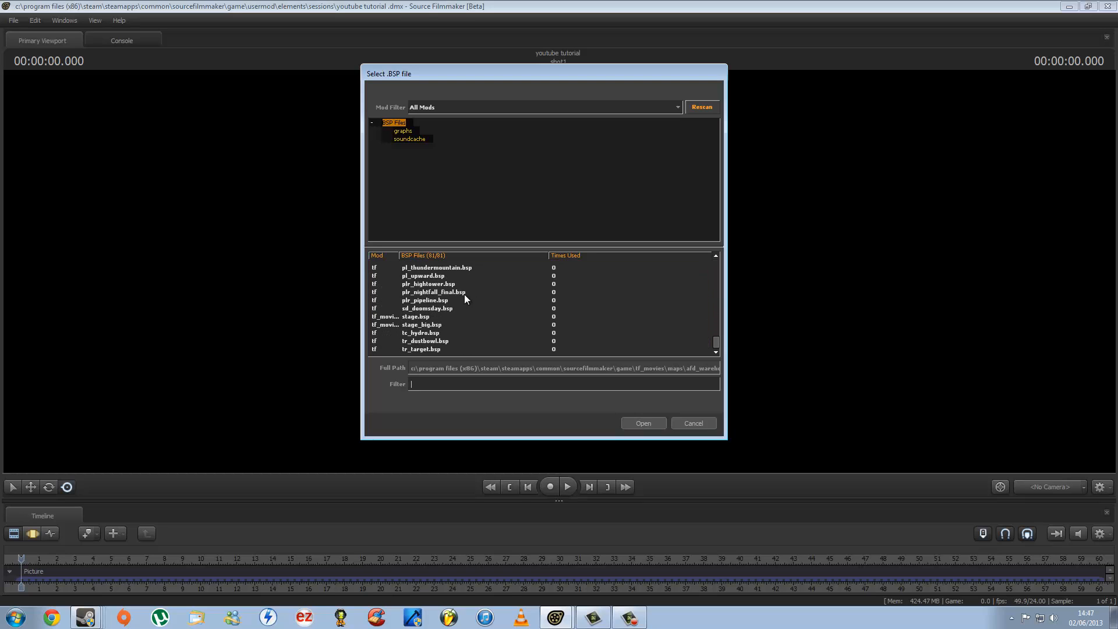
scroll(460, 330, "up", 20)
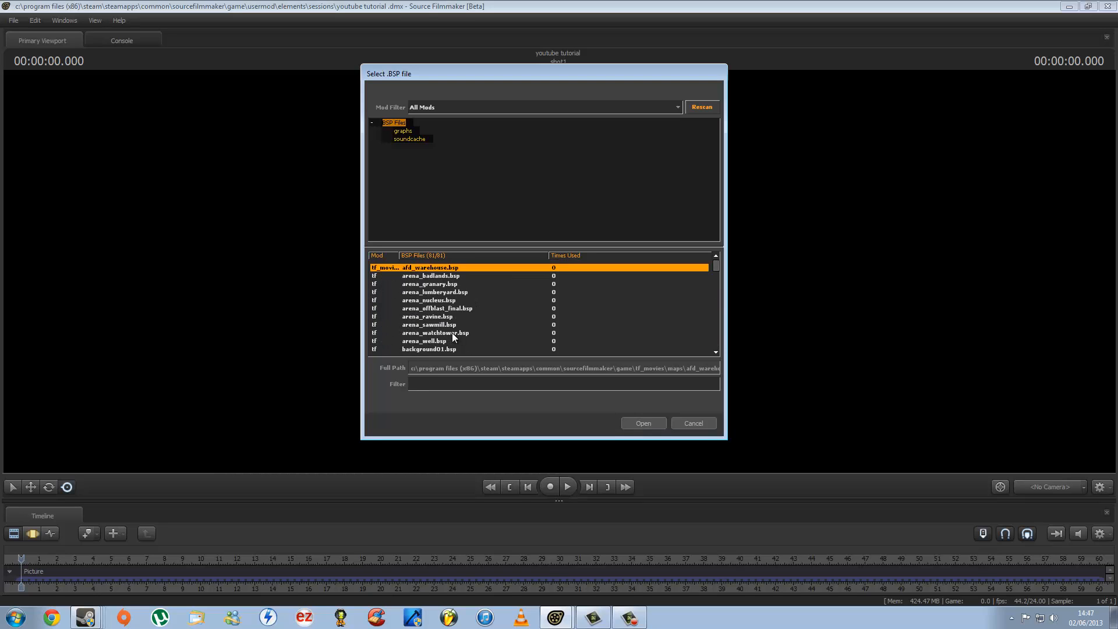
scroll(452, 317, "down", 1)
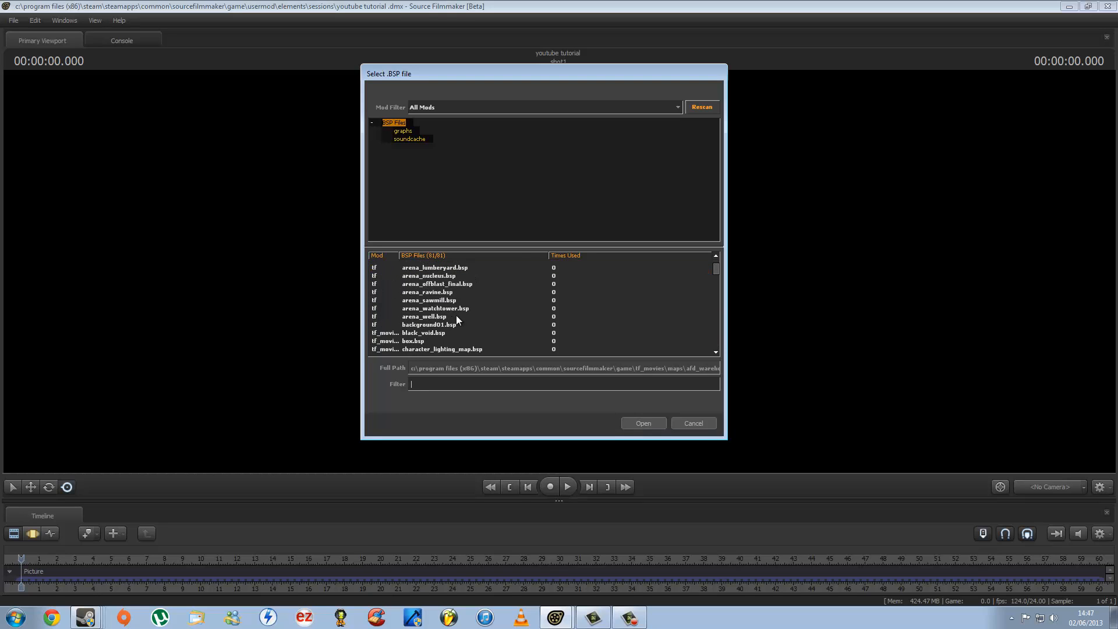
scroll(457, 317, "up", 1)
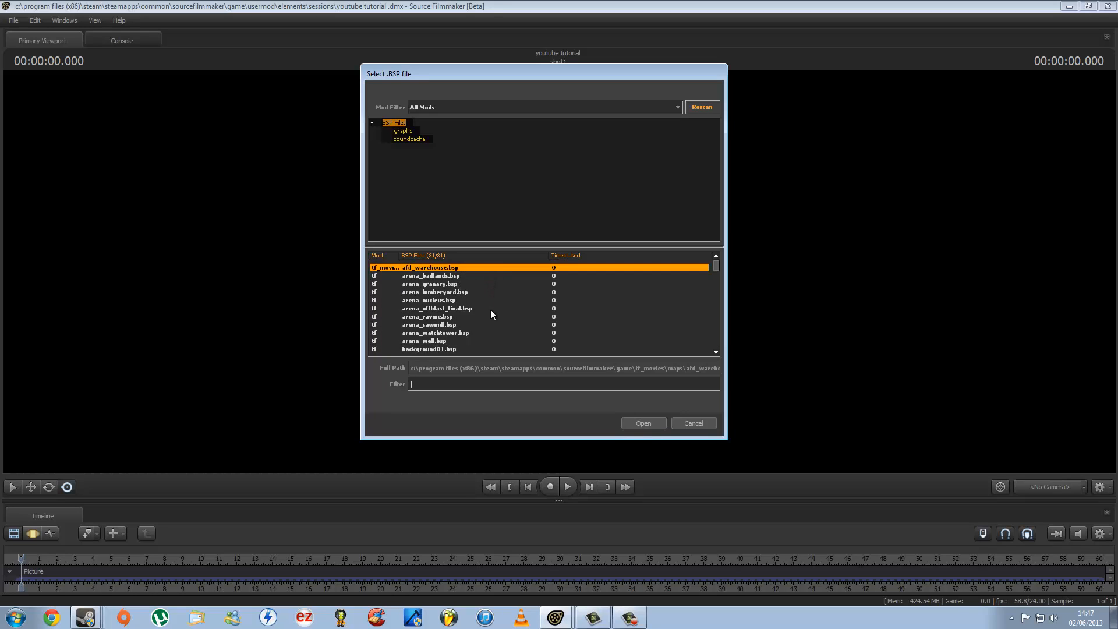
left_click(448, 325)
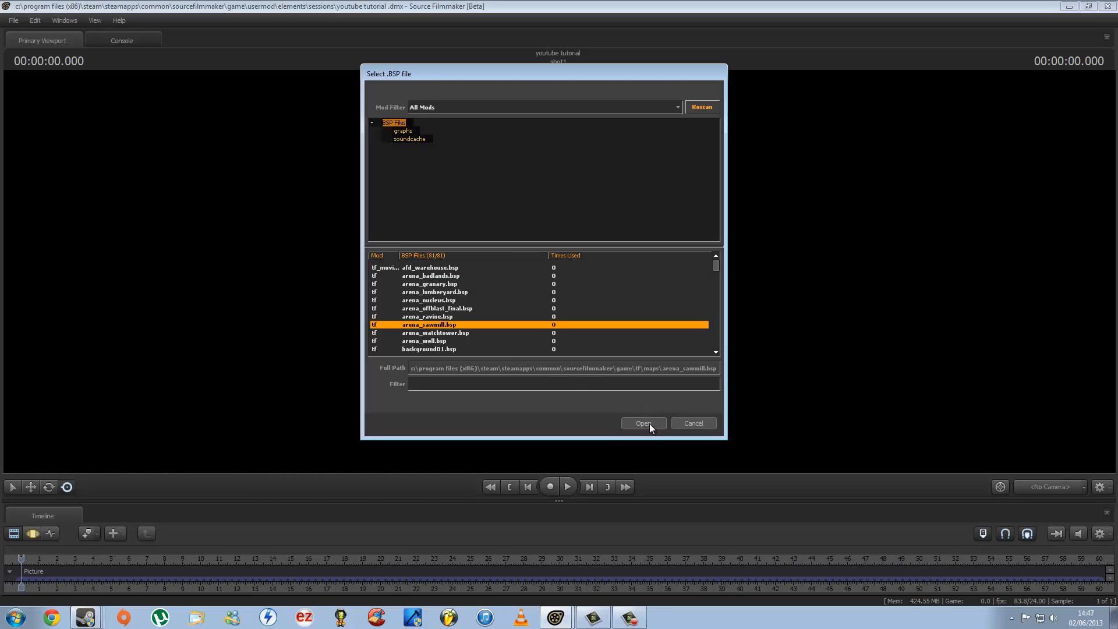
left_click(644, 423)
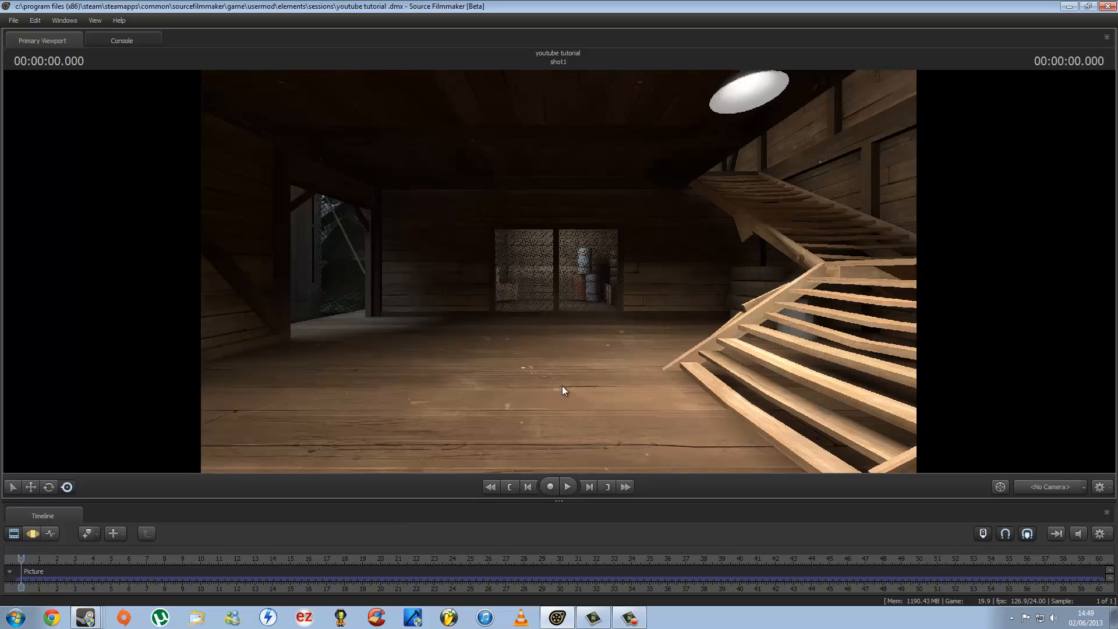
Look around the barn interior with the work camera, moving it forward, backward and sideways
left_click(545, 303)
left_click_drag(545, 302, 449, 273)
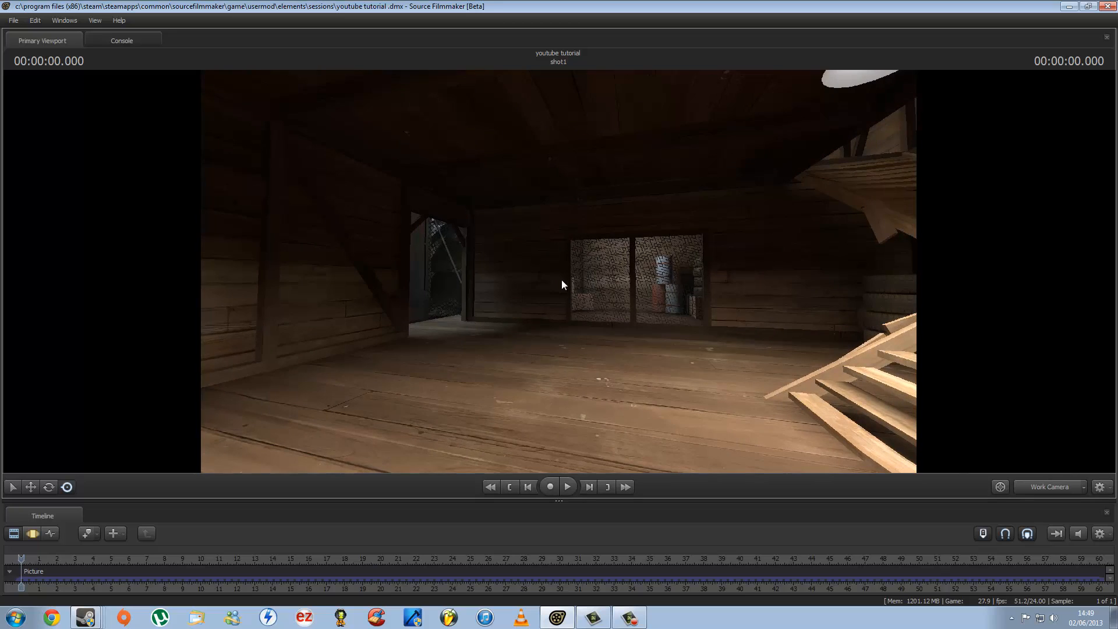
left_click_drag(561, 280, 590, 297)
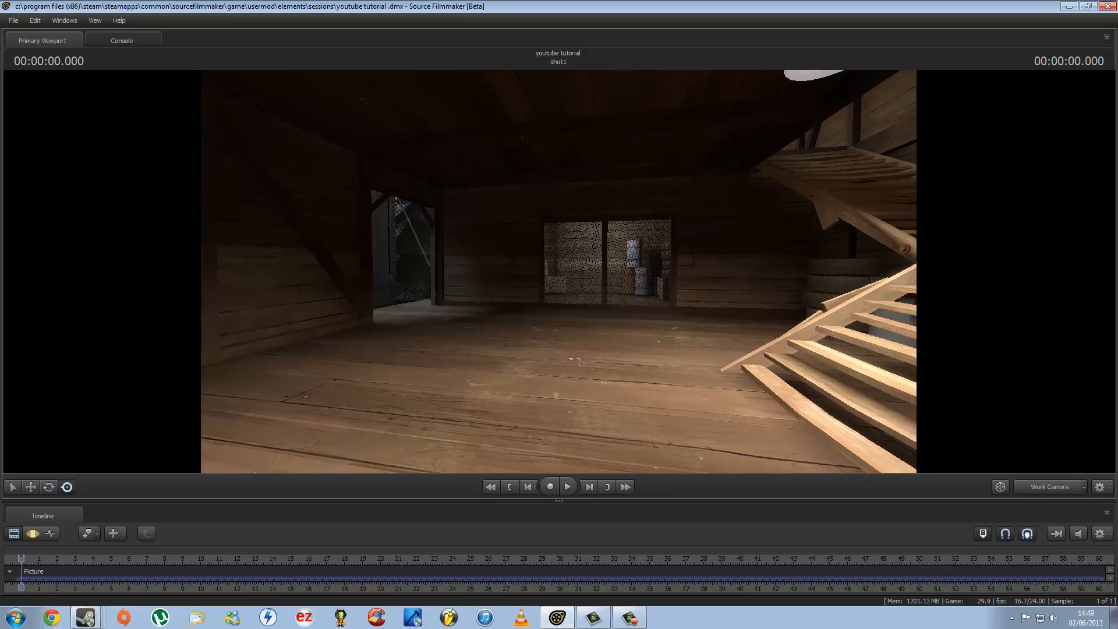
key("w")
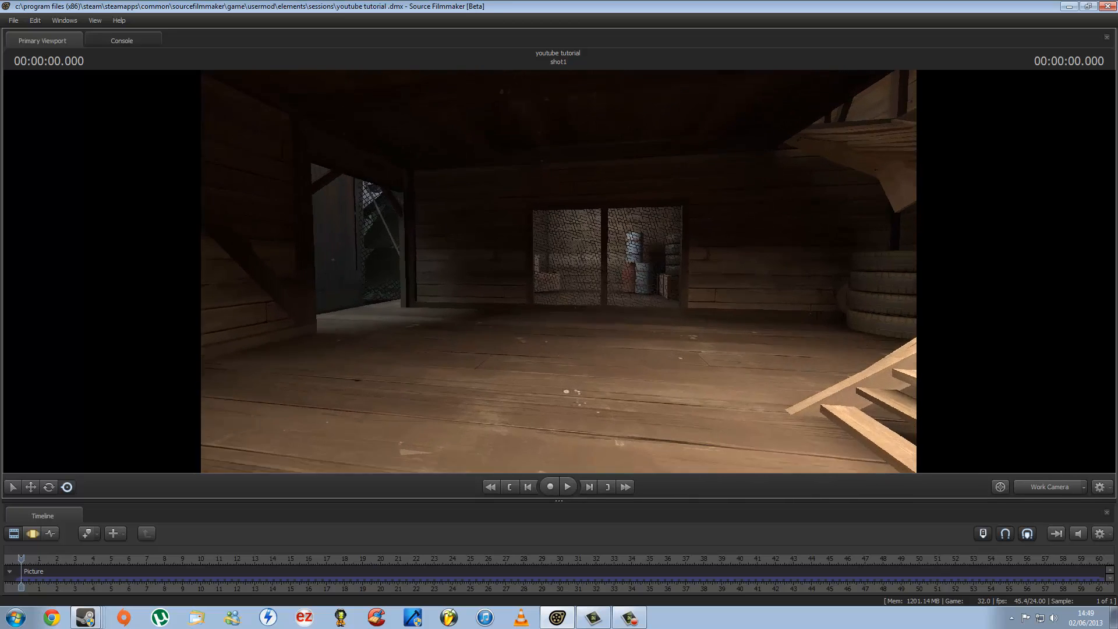
key("s")
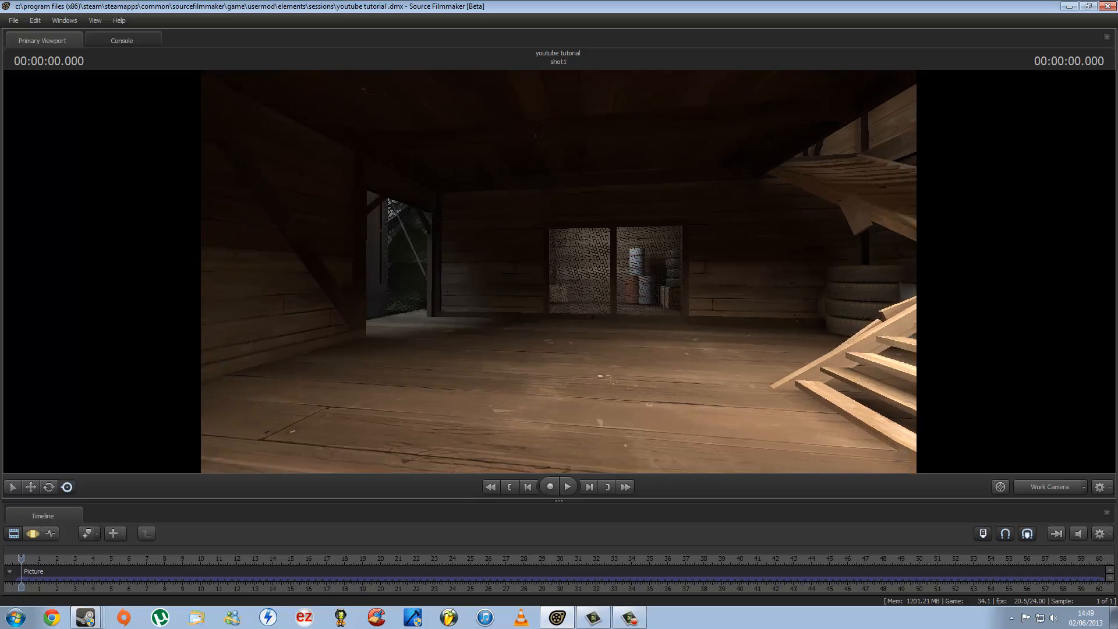
key("d")
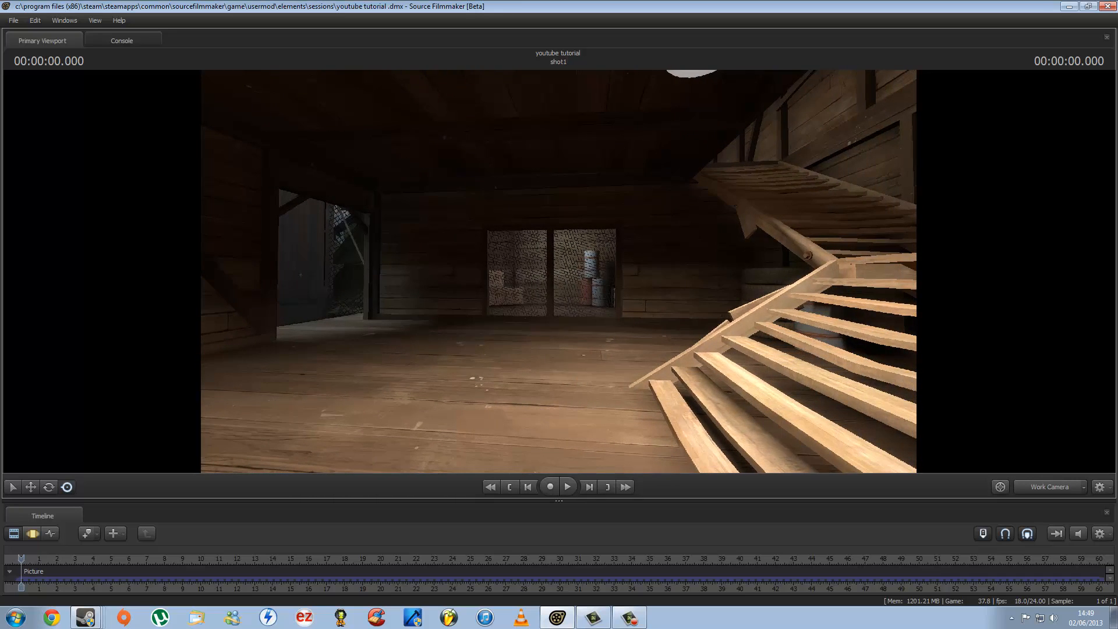
key("a")
key("d")
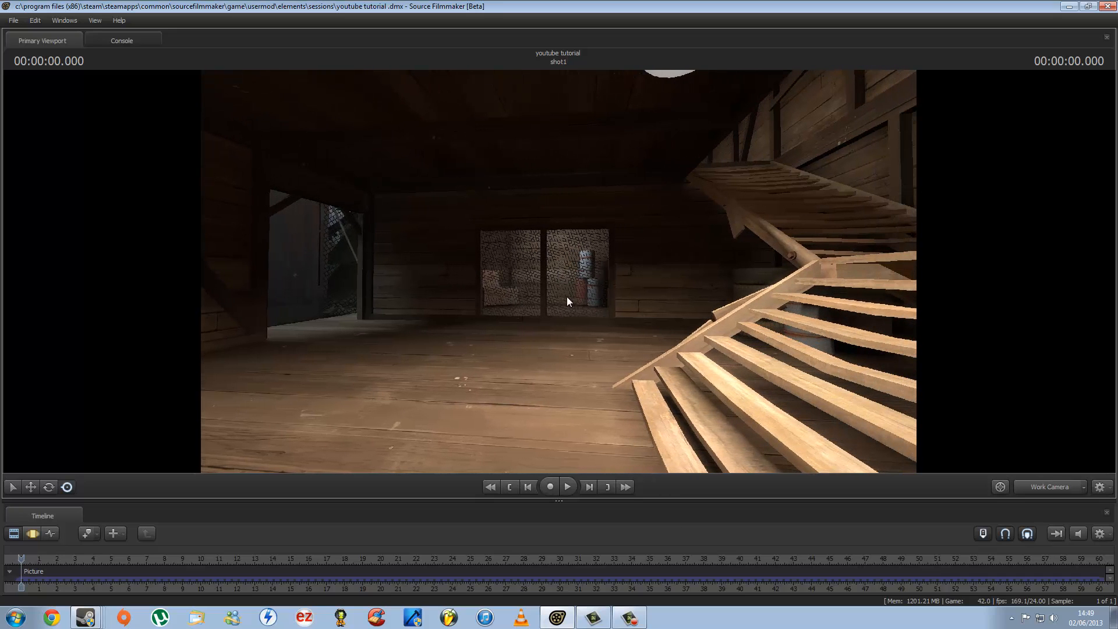
Raise and lower the work camera in the barn, approach the mesh window, and rise above the roof
key("z")
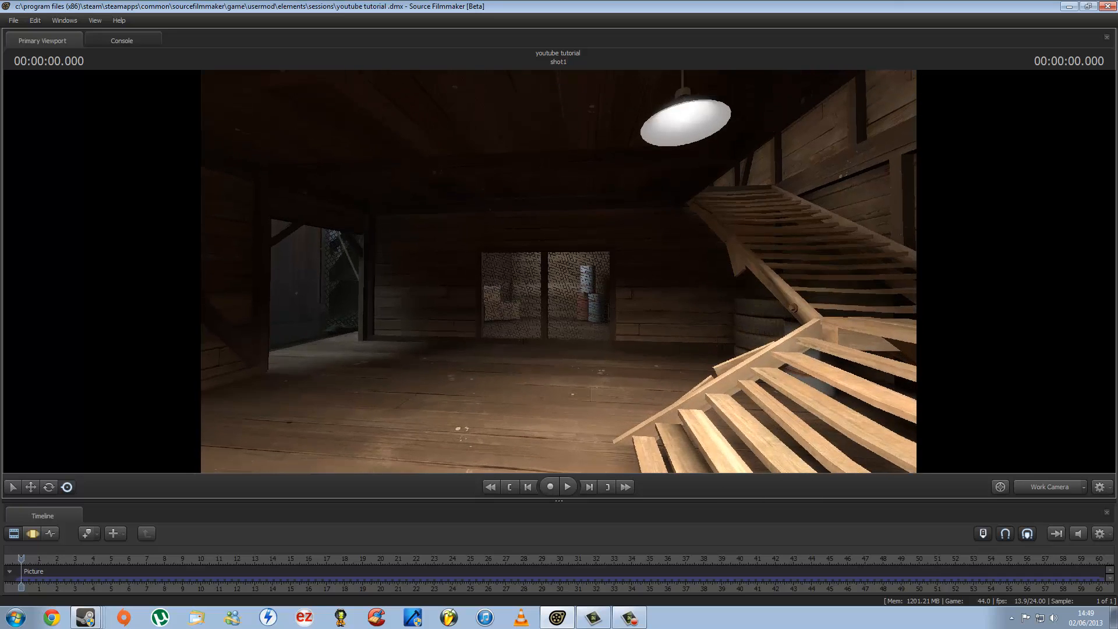
key("x")
key("z")
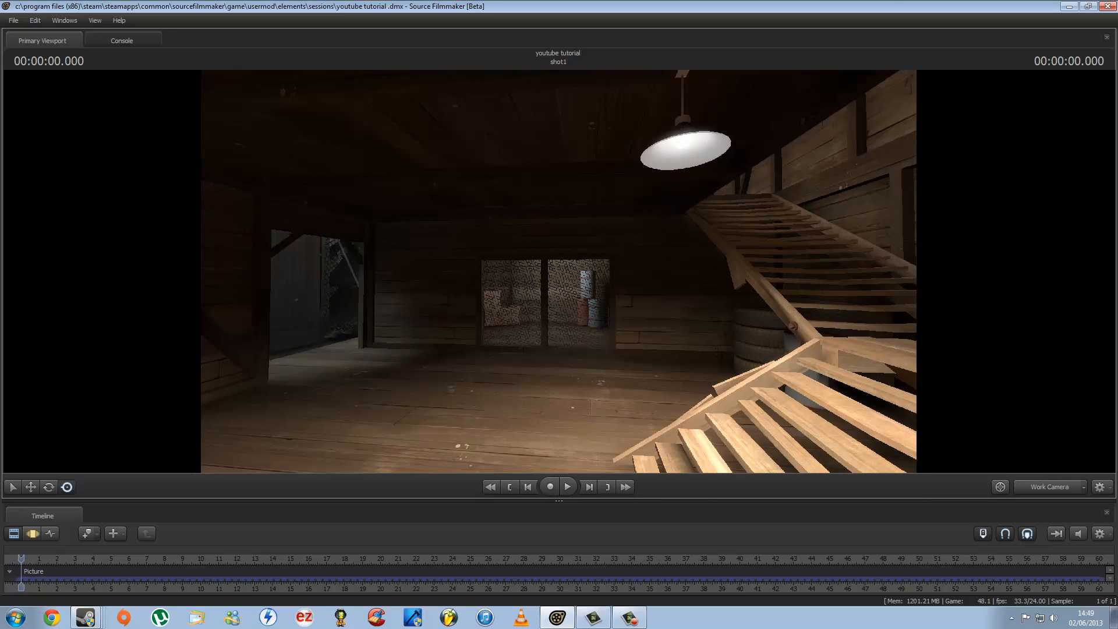
key("w")
left_click_drag(559, 272, 578, 250)
key("w")
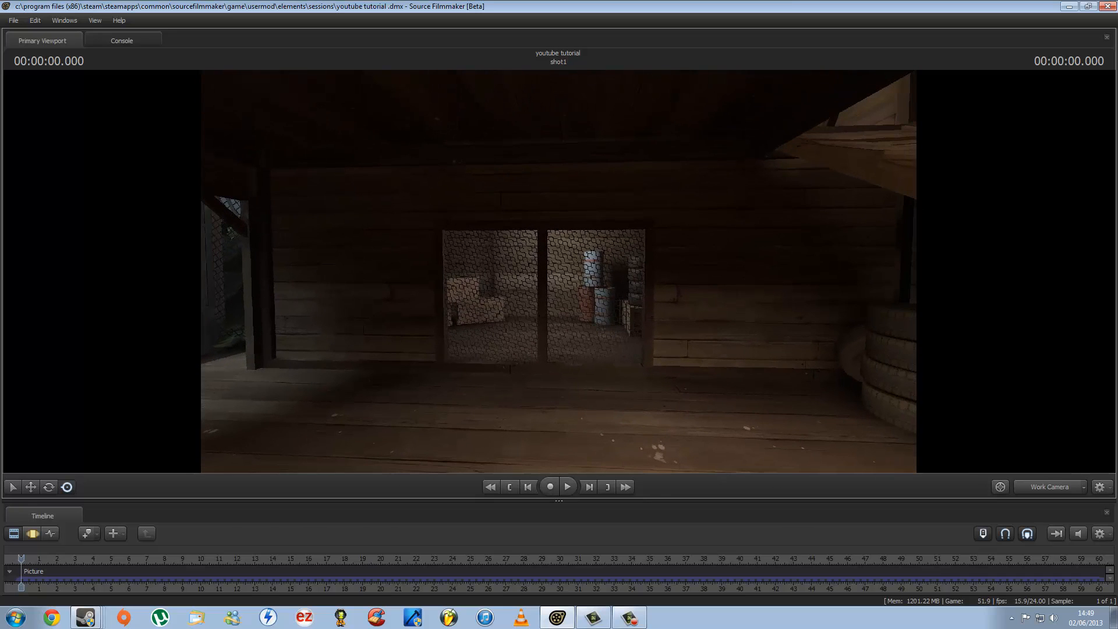
key("z")
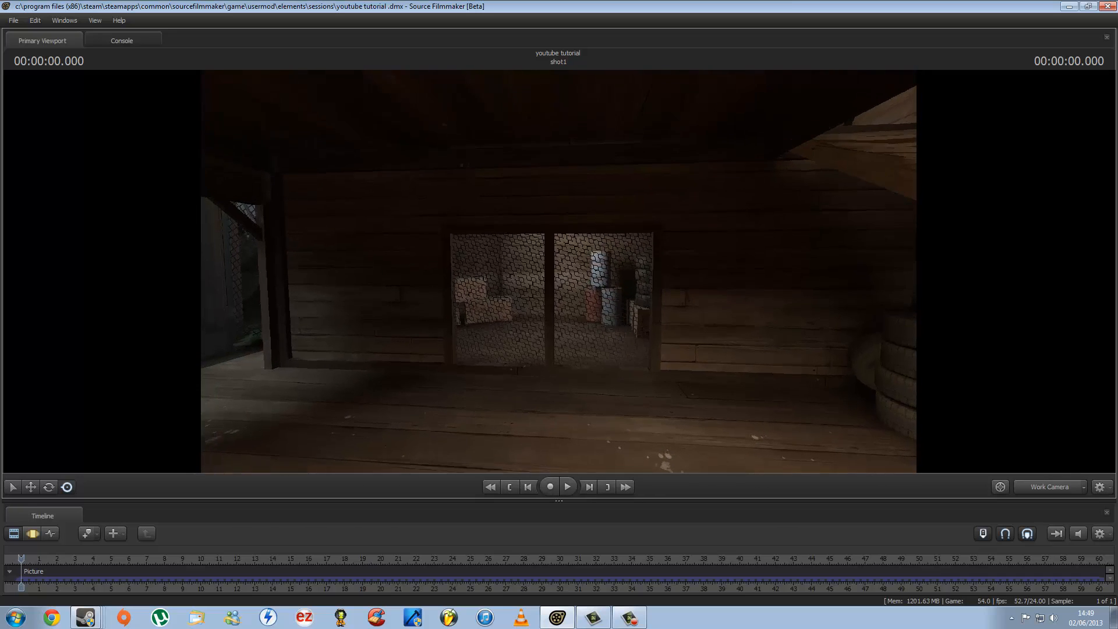
key("z")
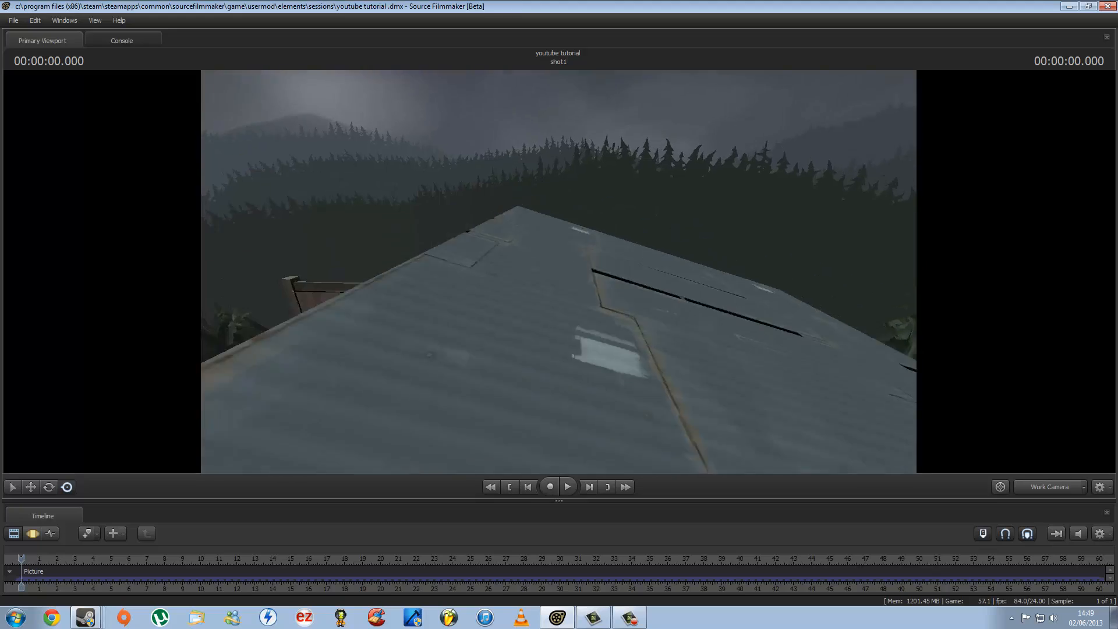
Survey the sawmill map from above the rooftops, flying the work camera towards and past the RED billboard
left_click_drag(559, 271, 44, 226)
key("w")
key("w")
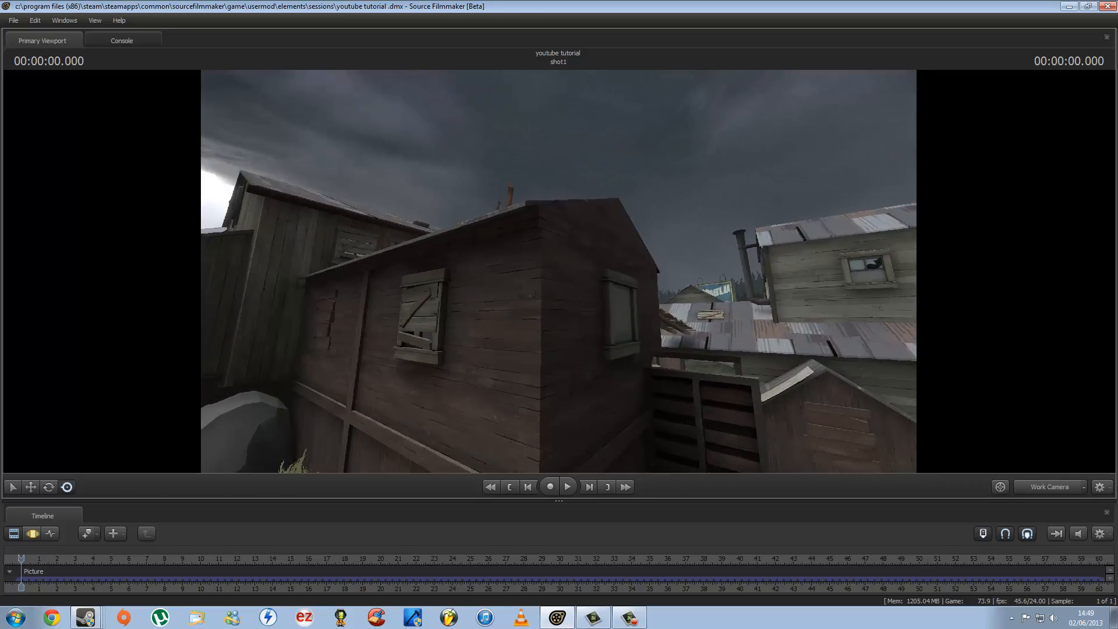
left_click_drag(559, 272, 608, 312)
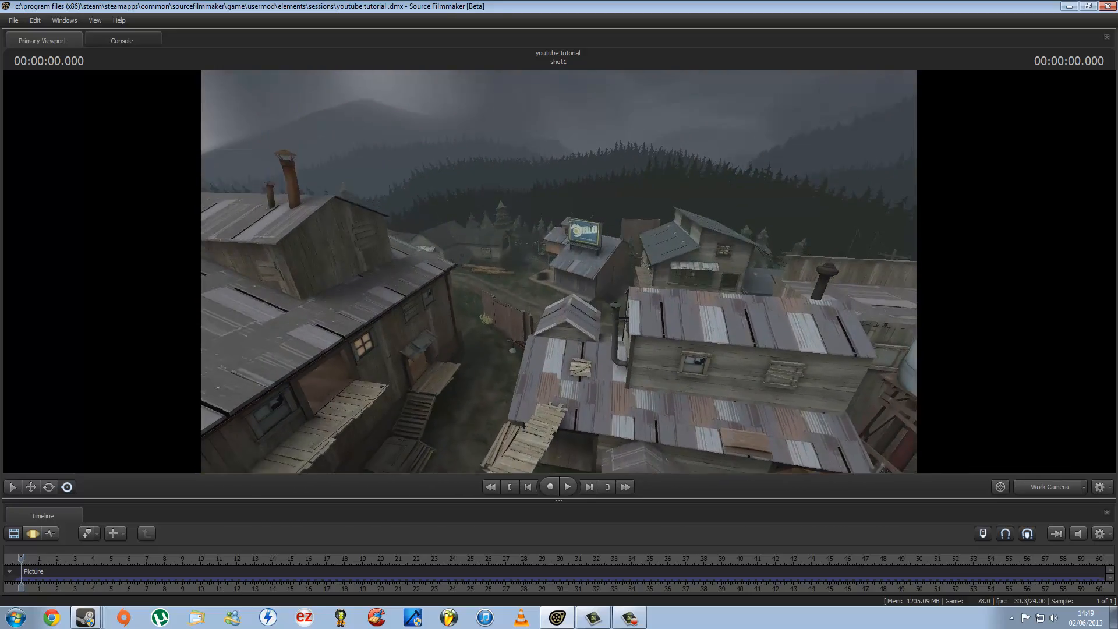
left_click_drag(559, 272, 587, 251)
key("w")
key("w")
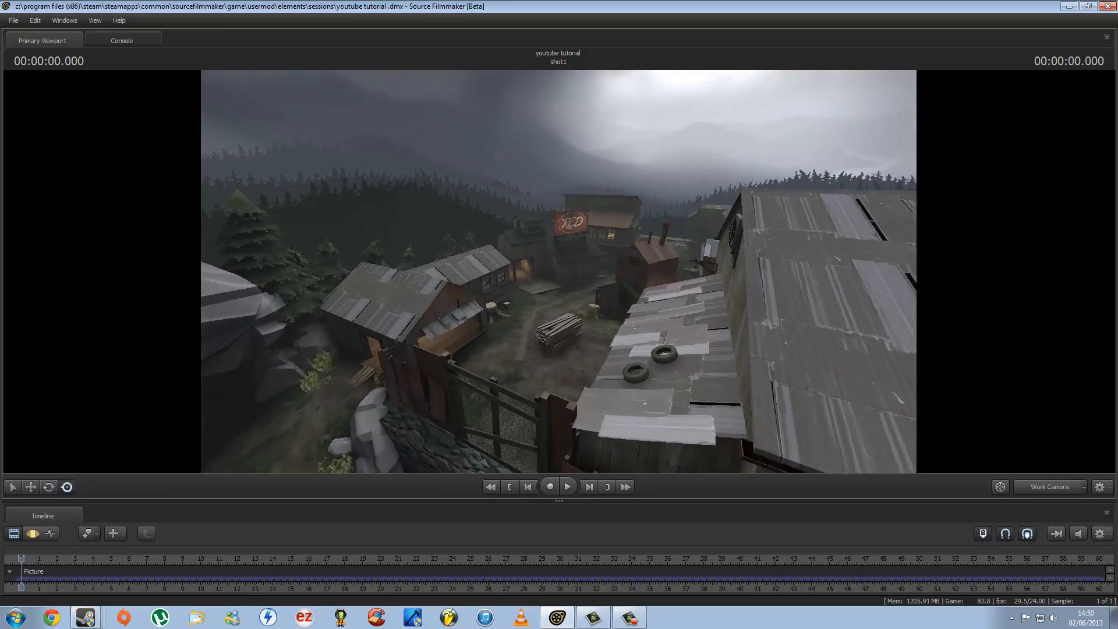
key("w")
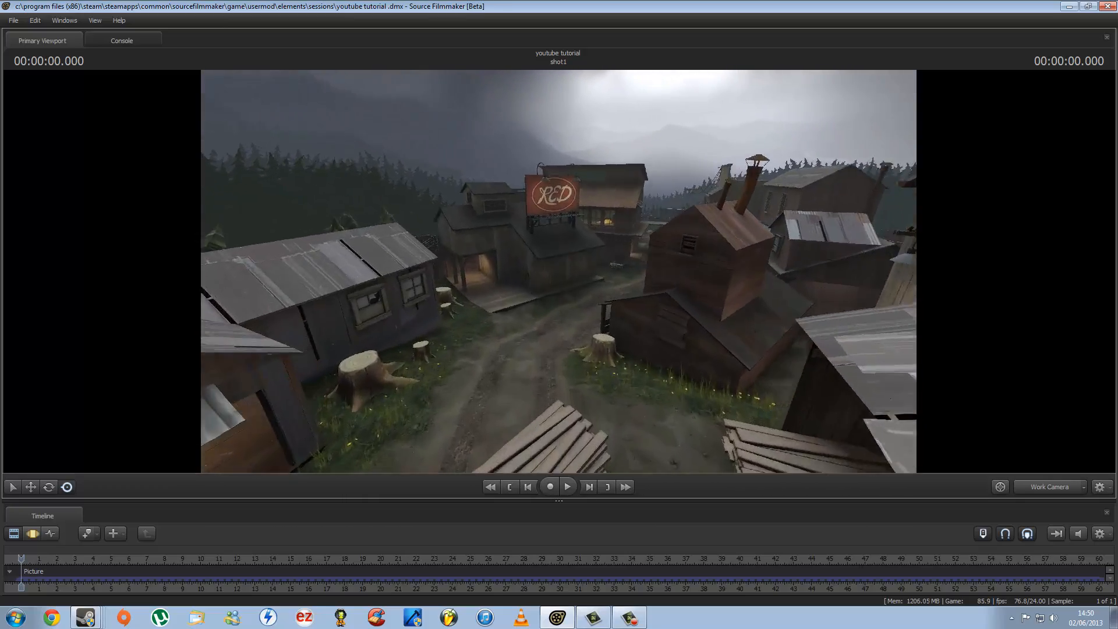
key("w")
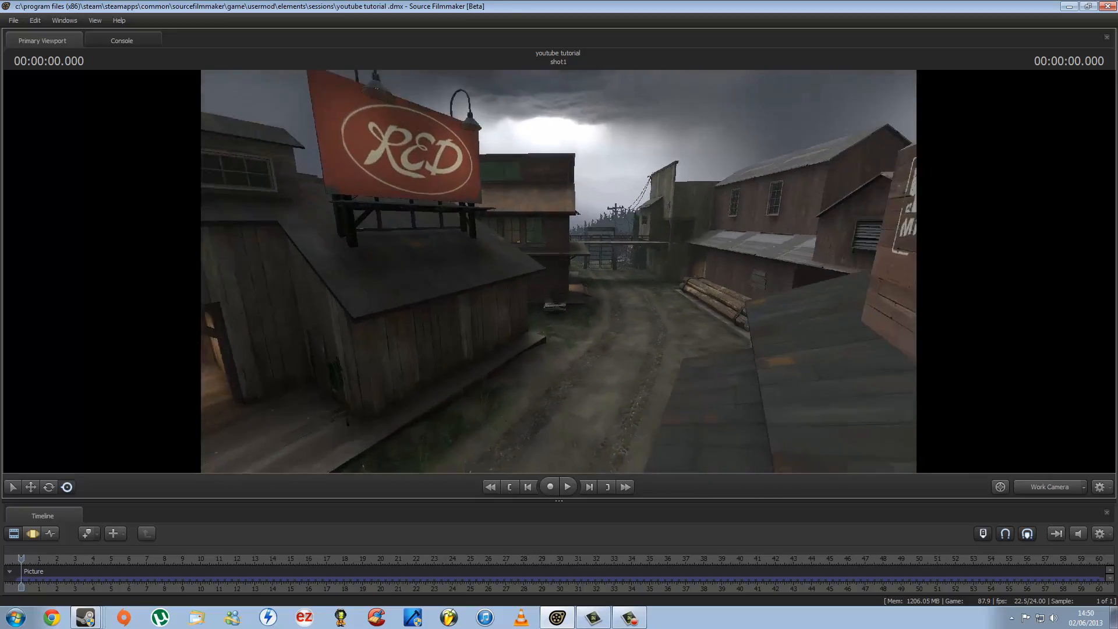
Fly the work camera down the dirt road, through the barrel shed and out to the creek beside the open sawmill
key("w")
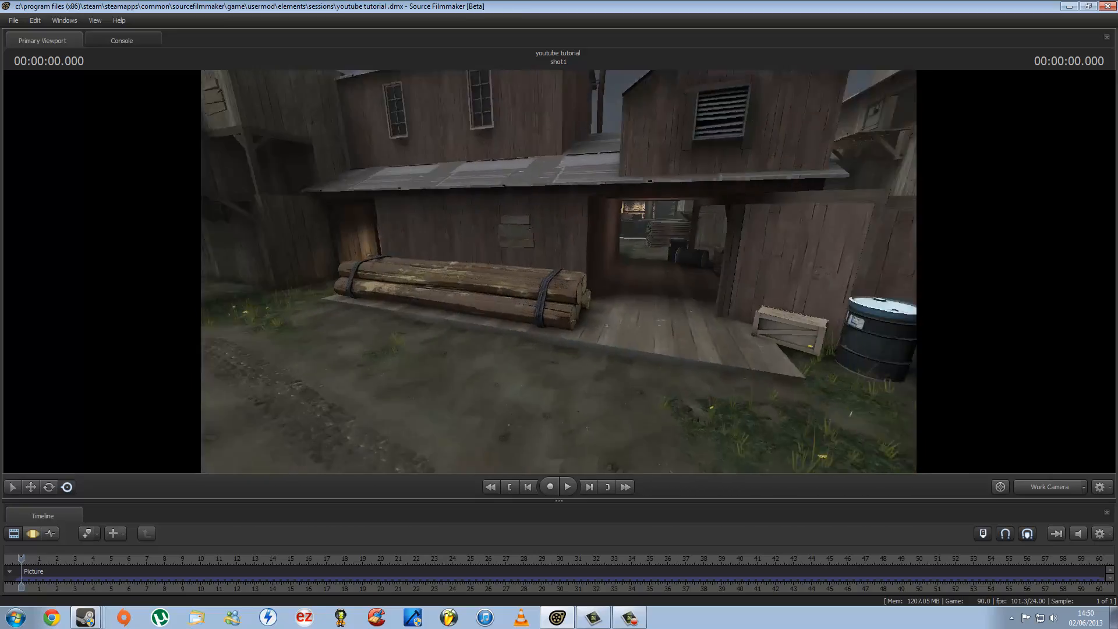
key("w")
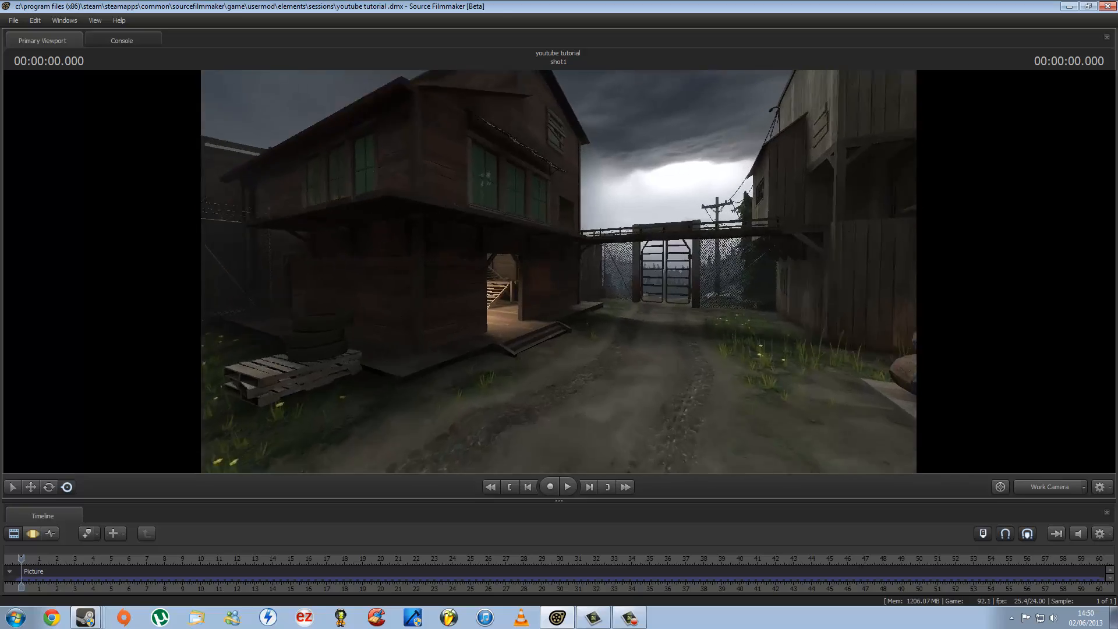
key("w")
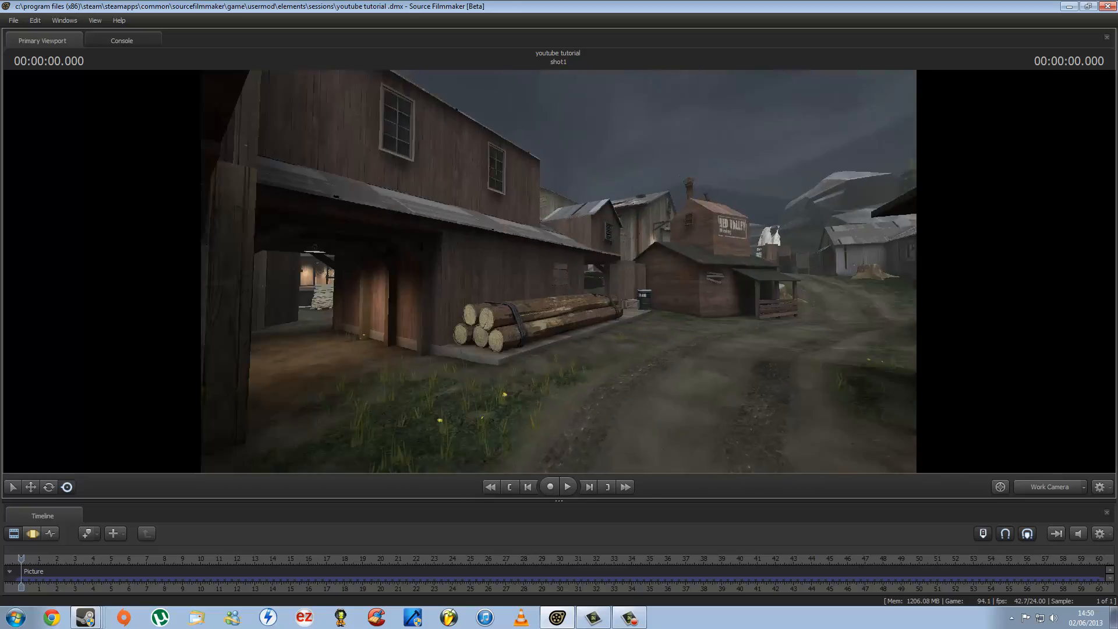
key("w")
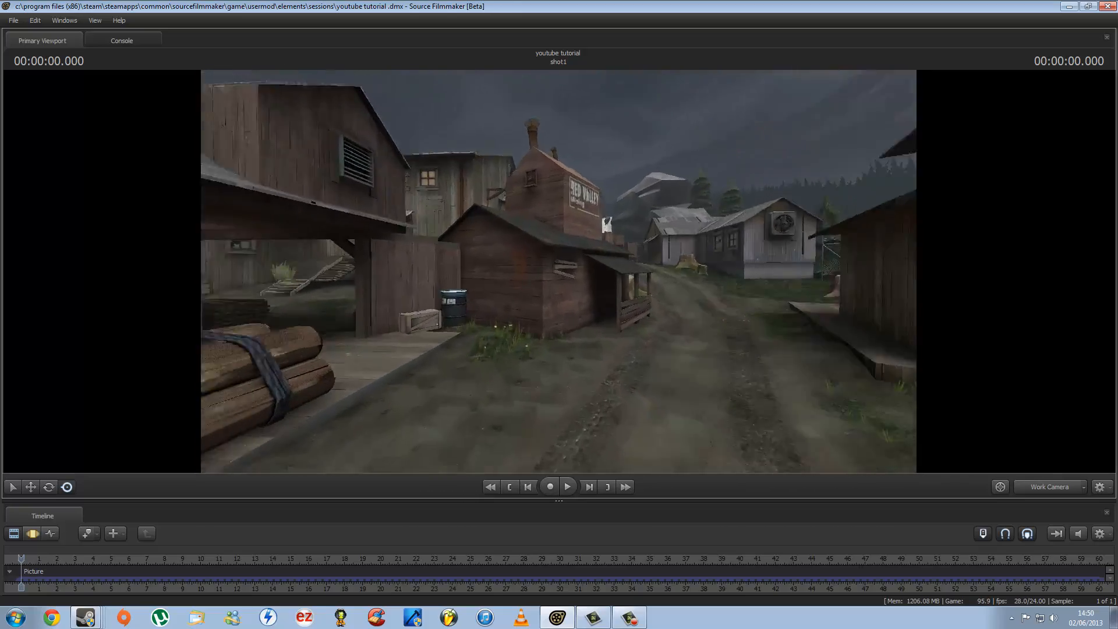
key("w")
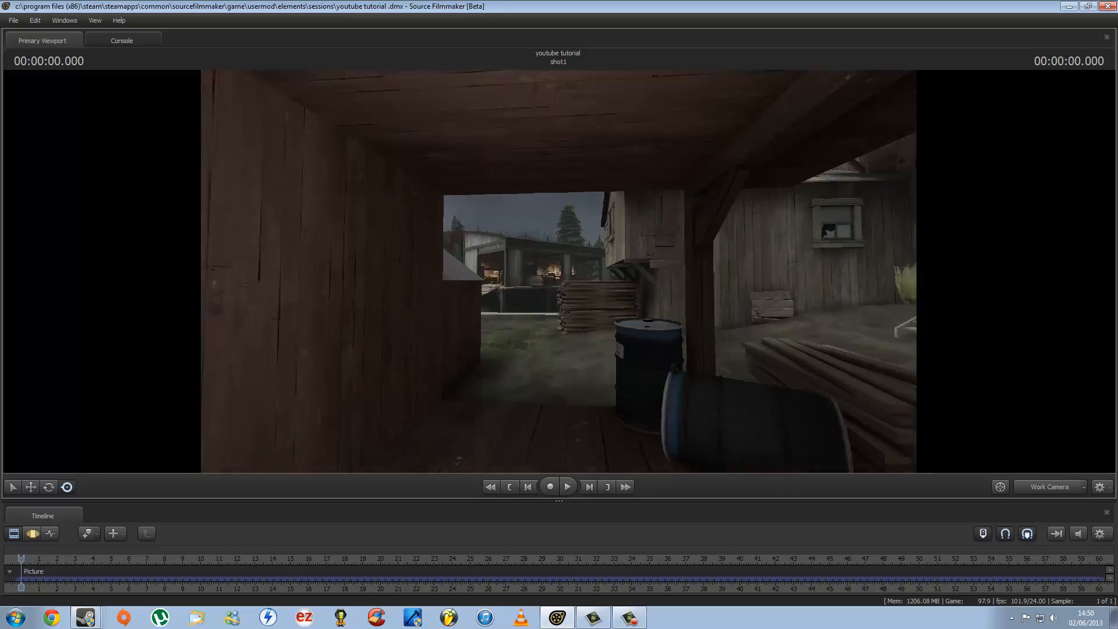
key("w")
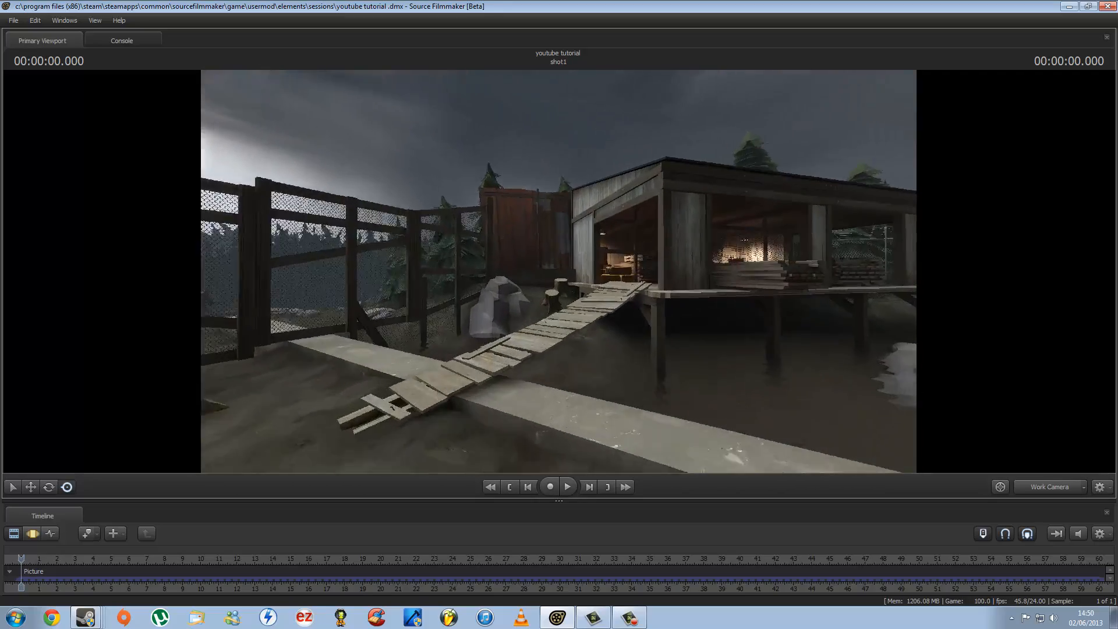
key("w")
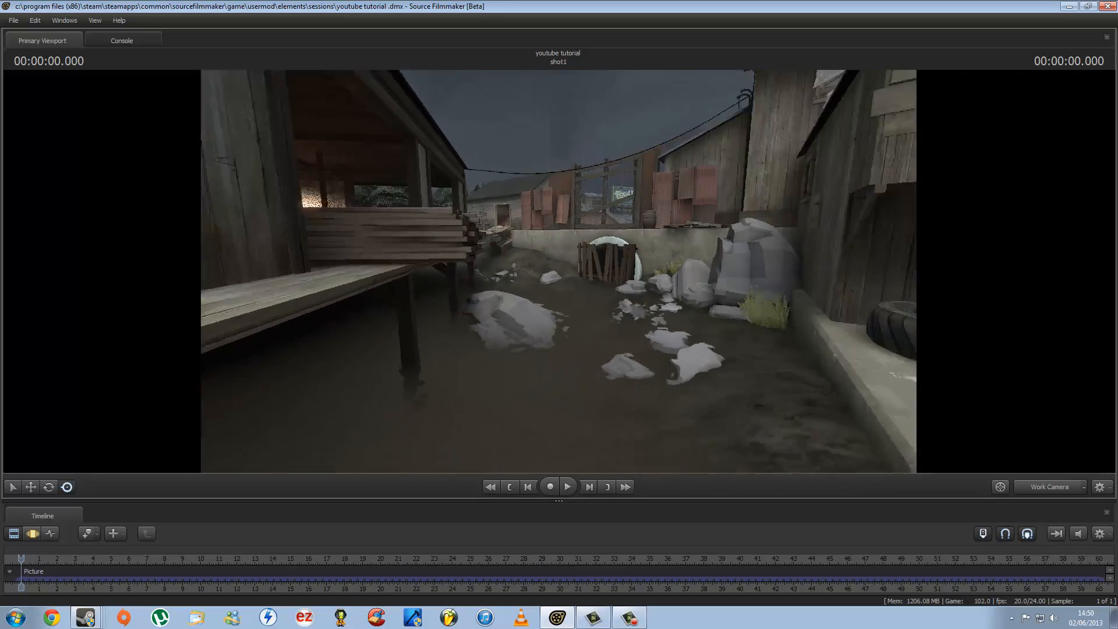
Back the work camera away from the creek and strafe it both ways until it looks along the plank bridge
key("s")
key("d")
key("w")
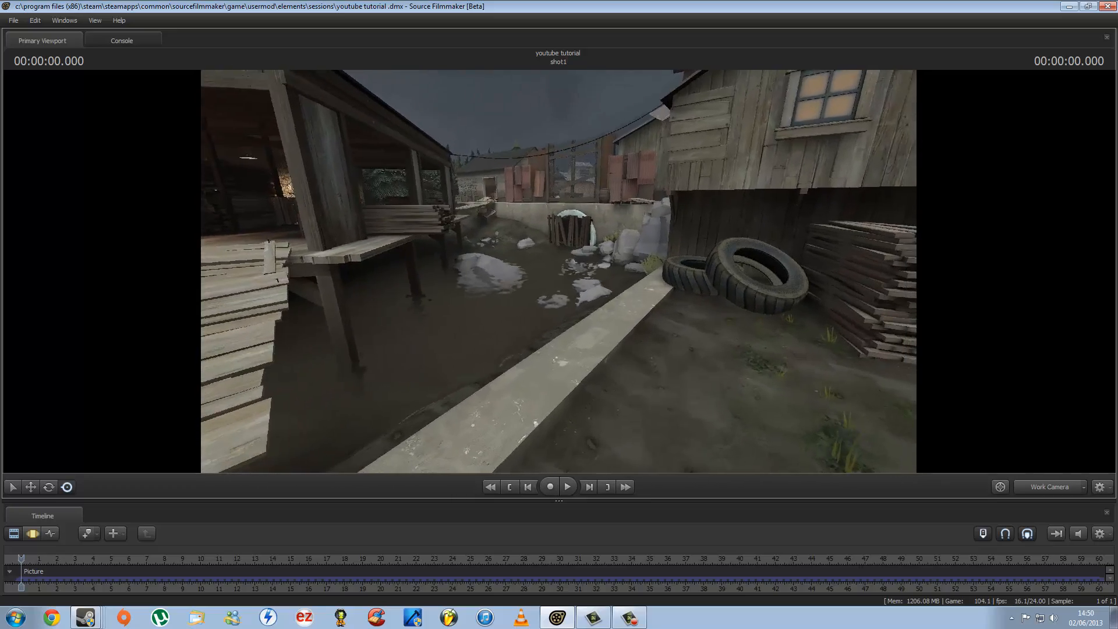
key("d")
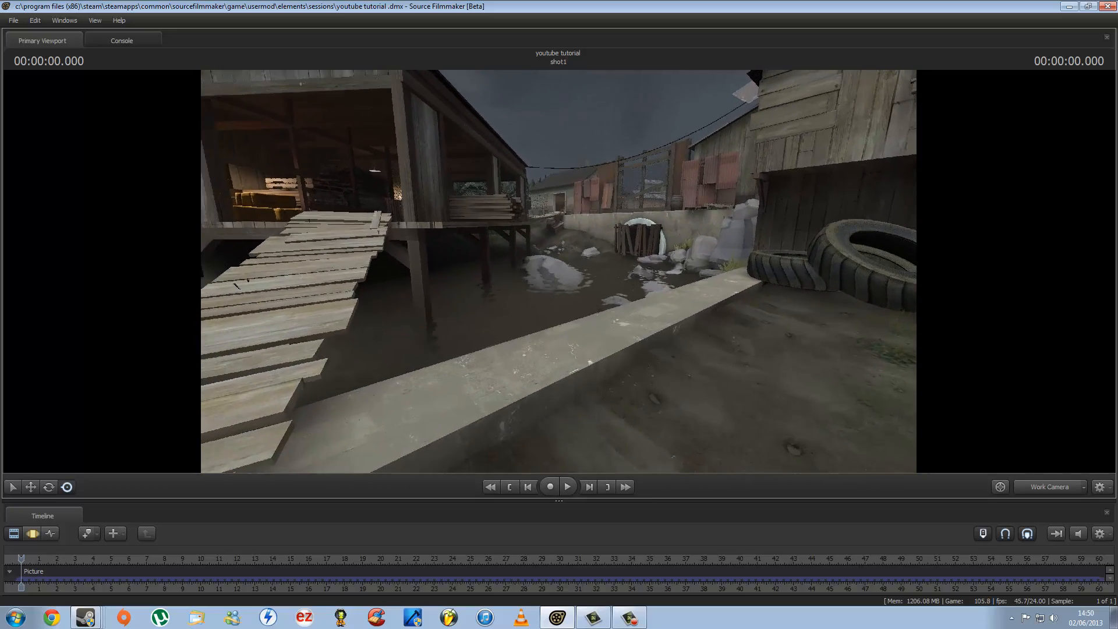
key("a")
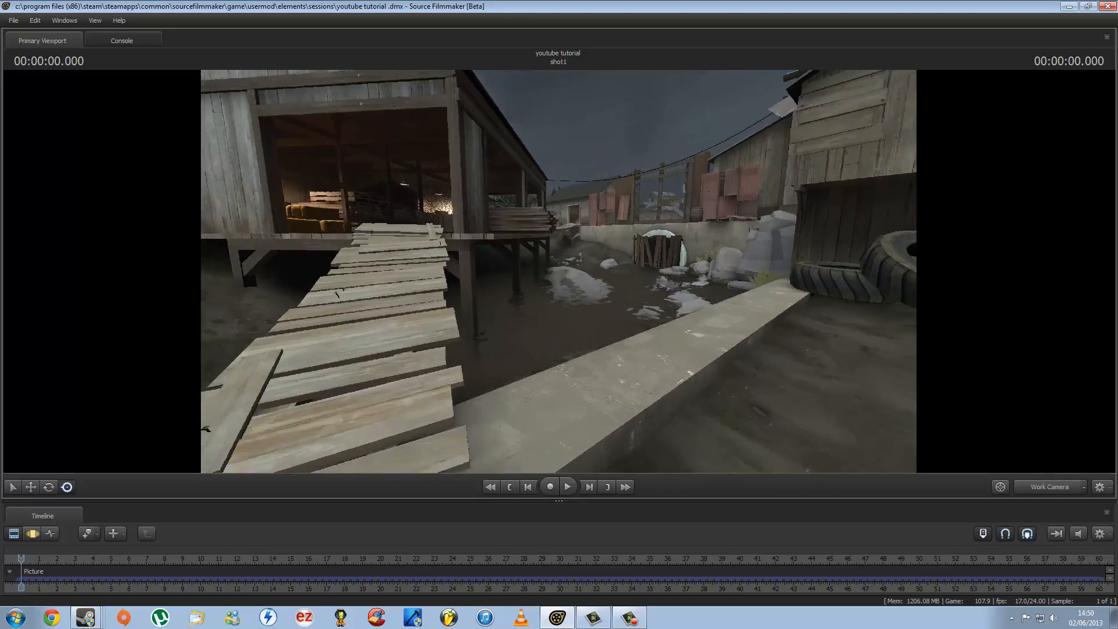
key("a")
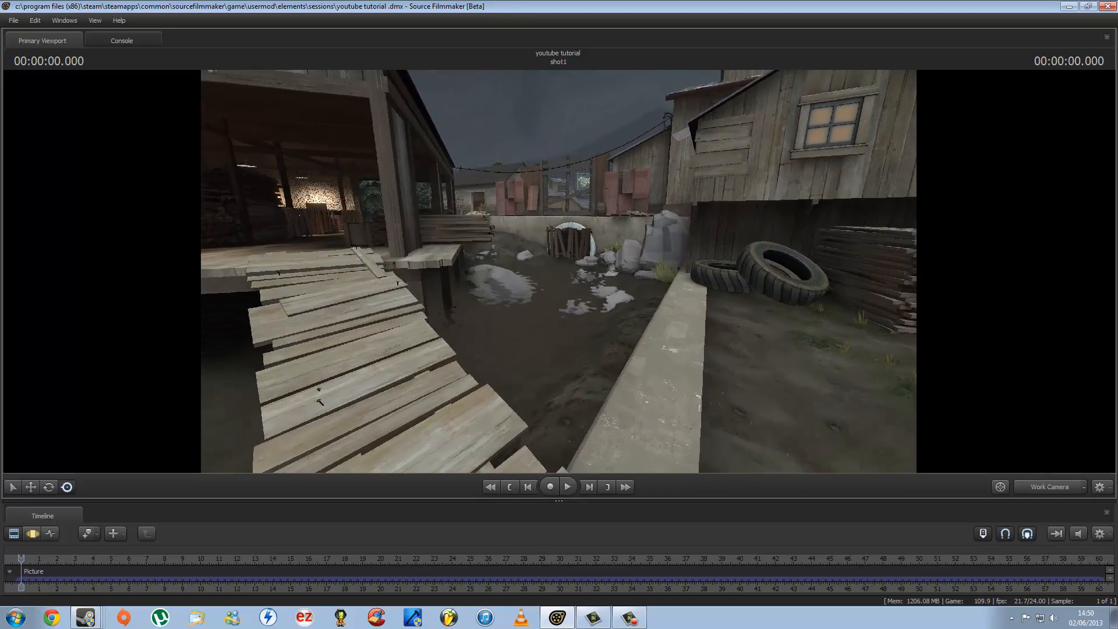
key("a")
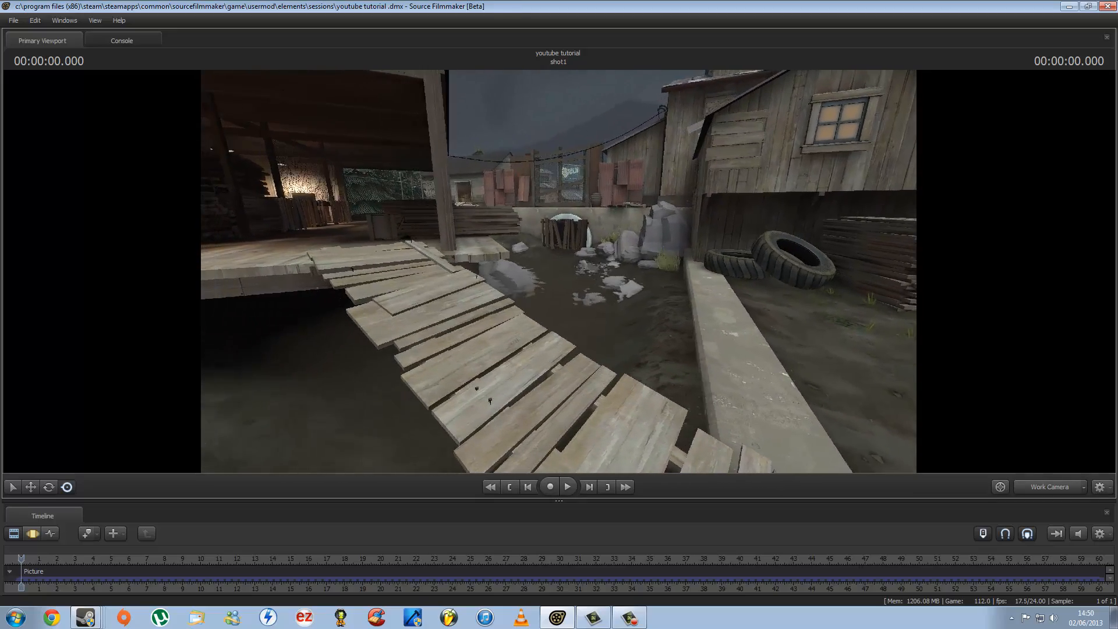
Try lowering, raising, advancing and backing up the work camera above the plank bridge
key("w")
key("x")
key("z")
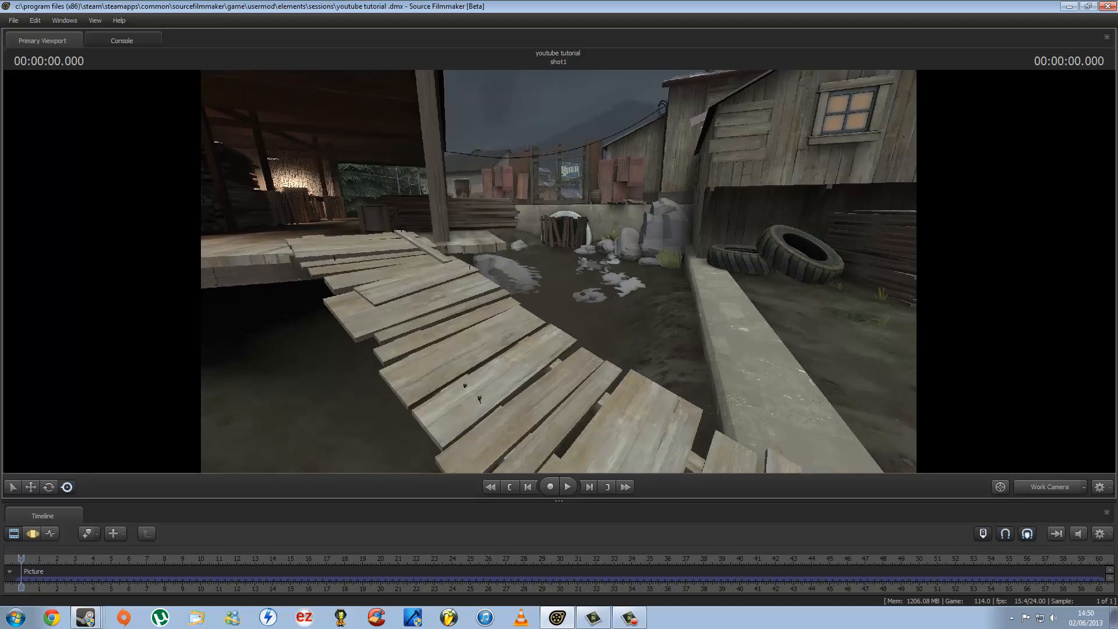
key("s")
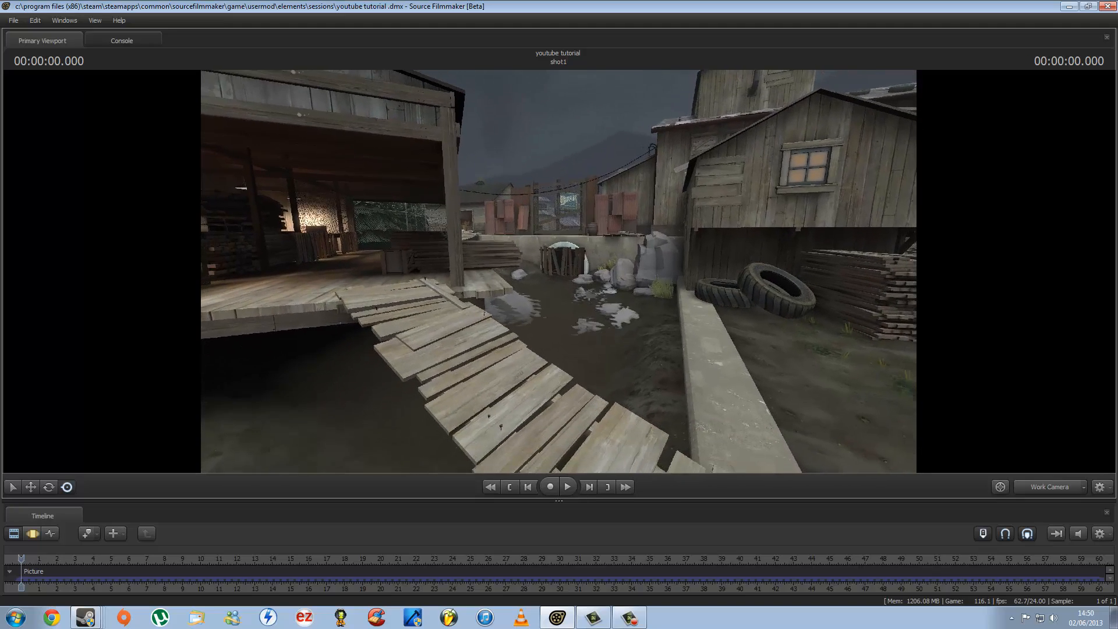
key("w")
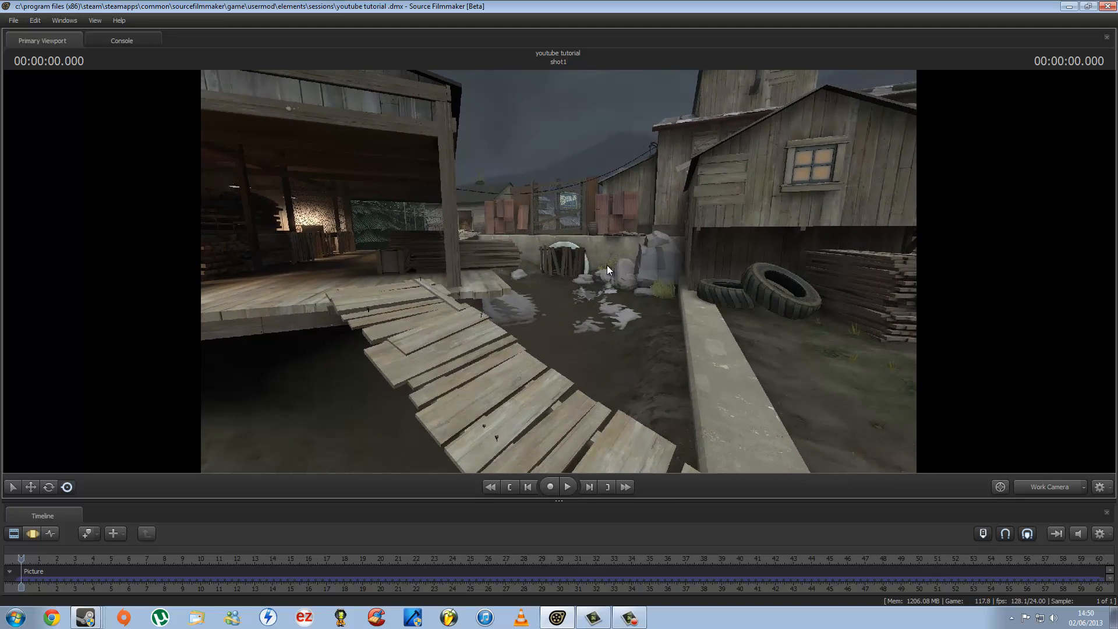
Open the Animation Set Editor with the work camera facing the plank bridge and creek
left_click_drag(607, 265, 606, 238)
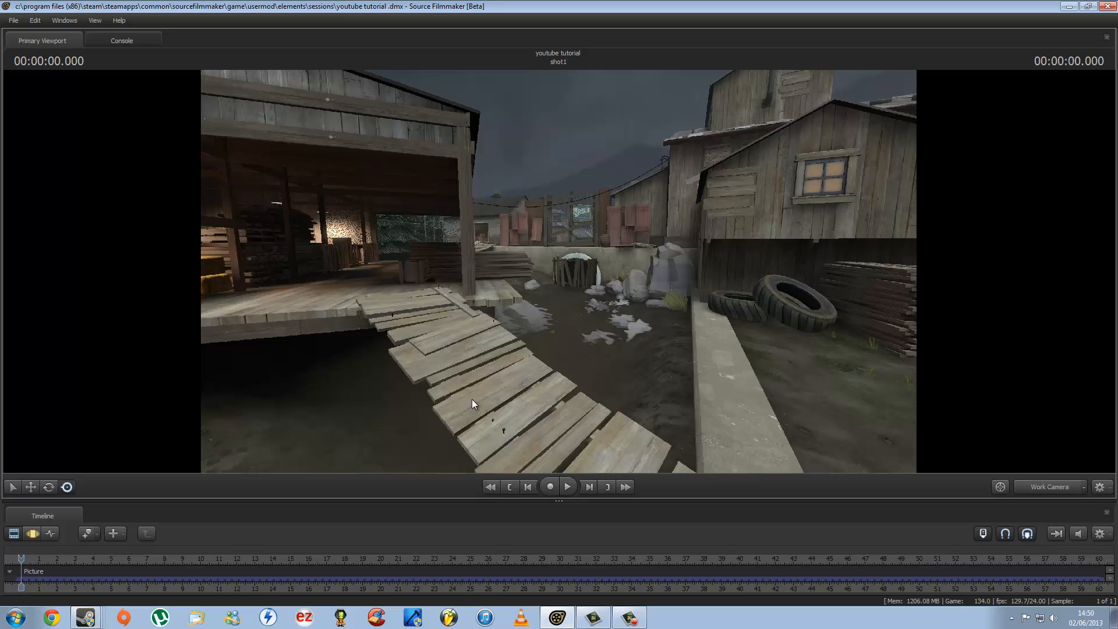
mouse_move(575, 284)
left_mouse_down()
mouse_move(600, 280)
mouse_move(558, 270)
left_mouse_up()
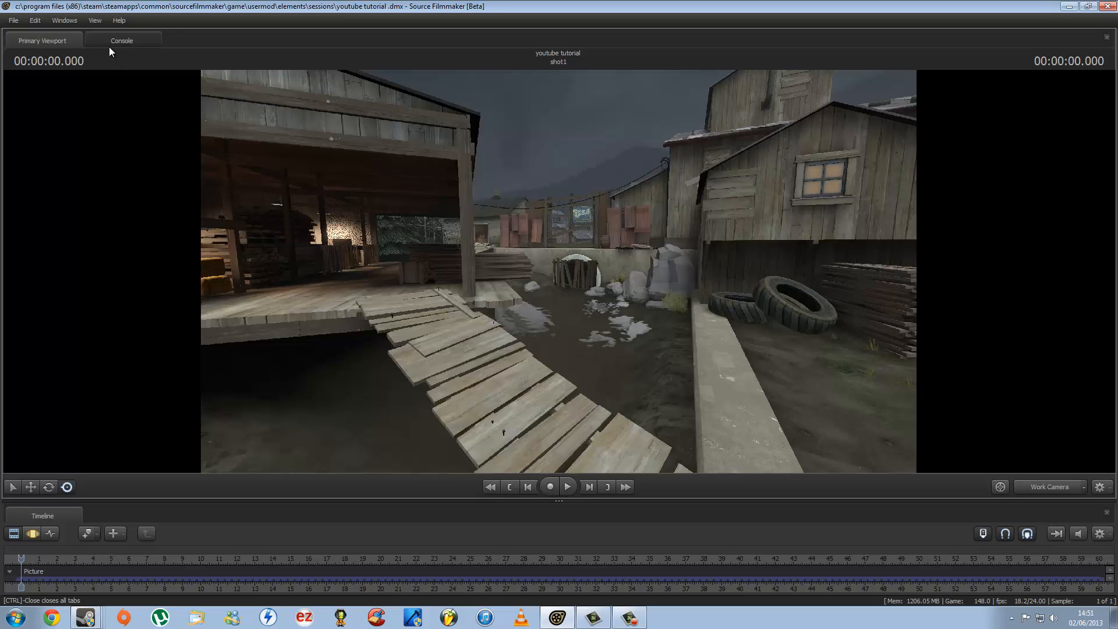
left_click(89, 55)
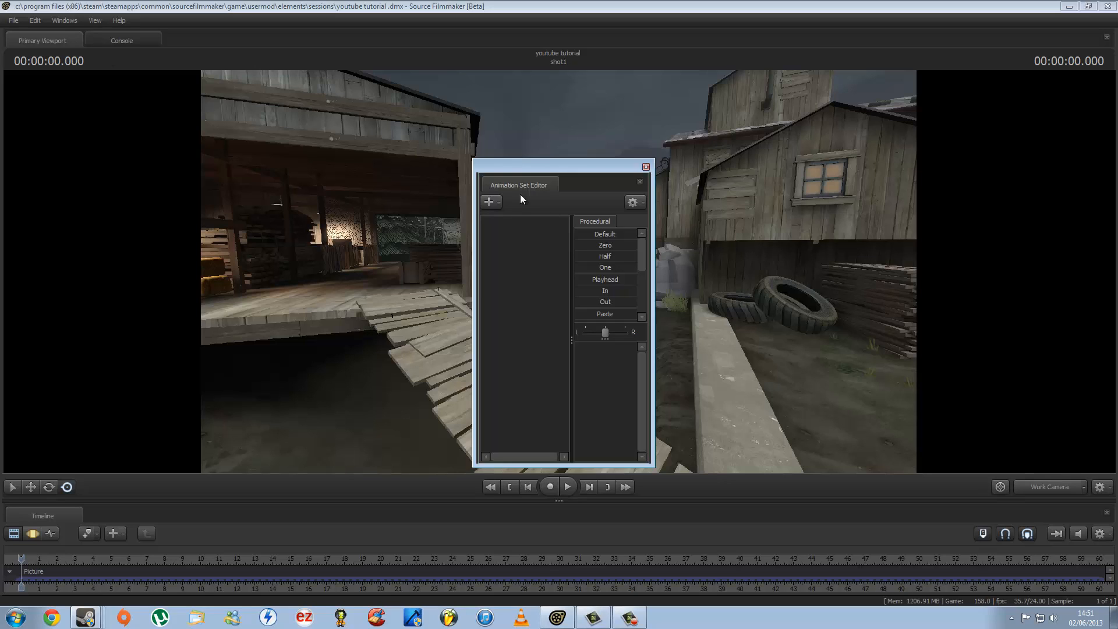
Review the list of global keyboard shortcuts and close it
left_click(126, 18)
left_click(185, 44)
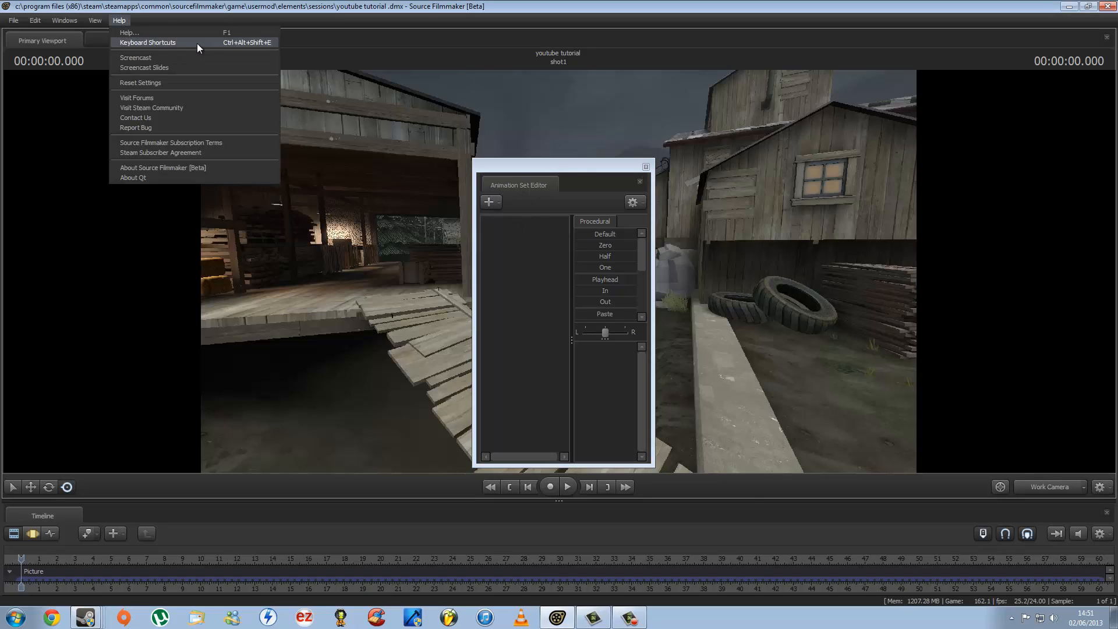
scroll(495, 276, "down", 4)
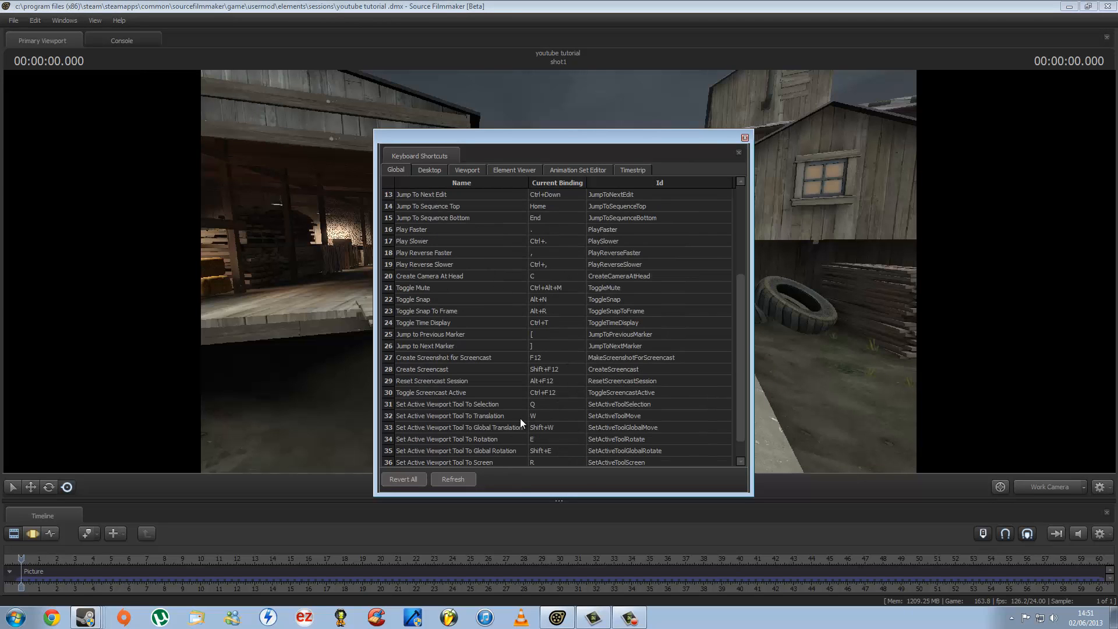
left_click(745, 138)
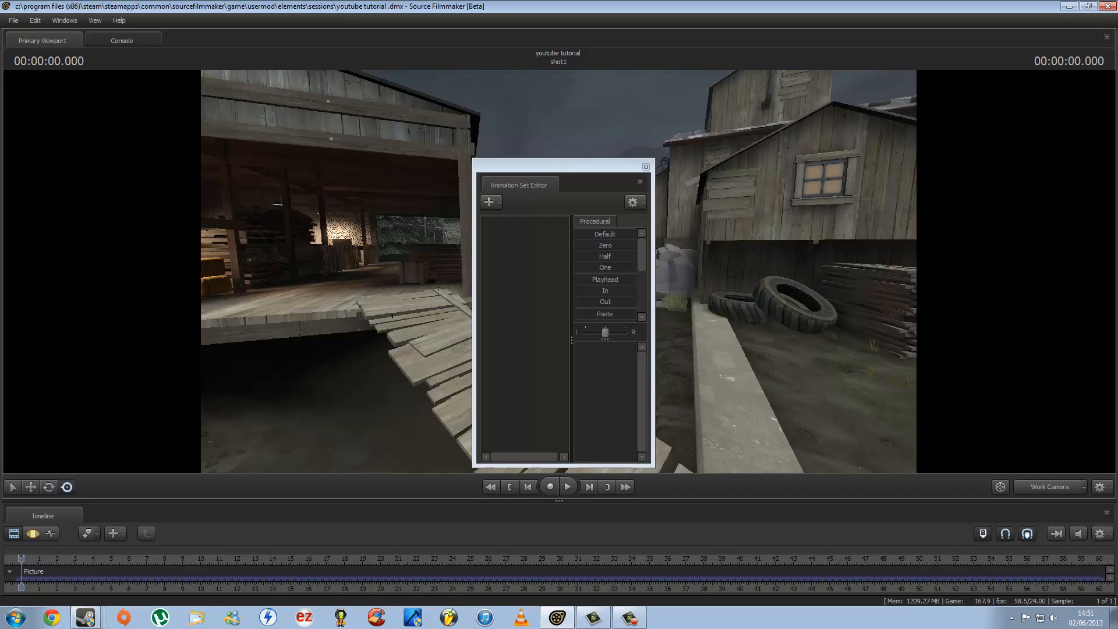
Move the Animation Set Editor clear of the viewport picture, and check the console output before returning to the primary viewport
left_click_drag(338, 186, 361, 154)
left_click_drag(563, 169, 1008, 138)
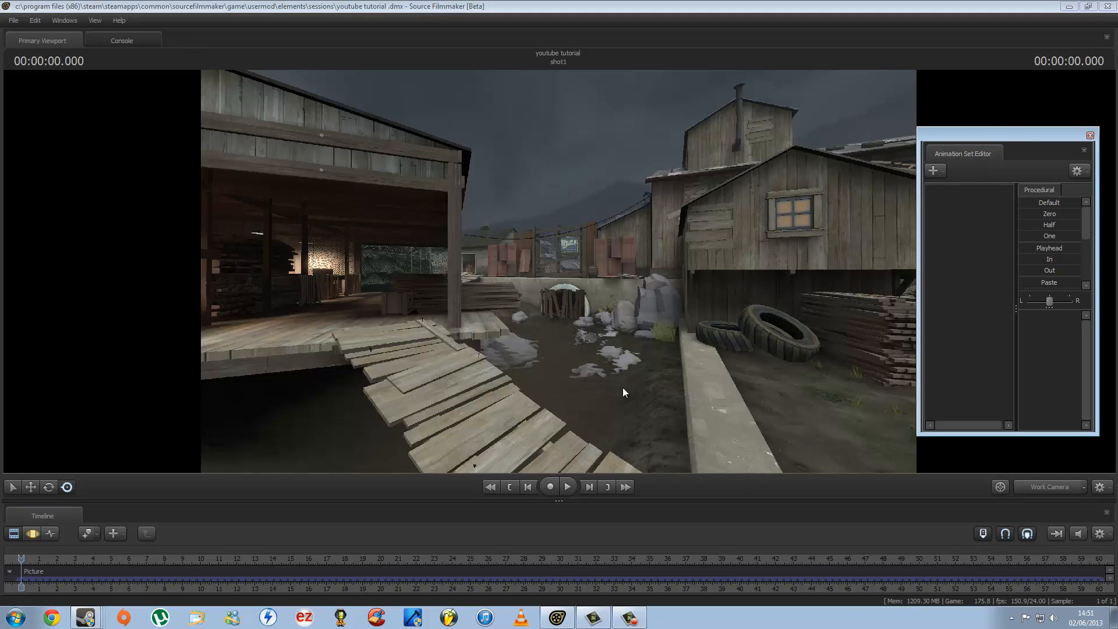
left_click(115, 42)
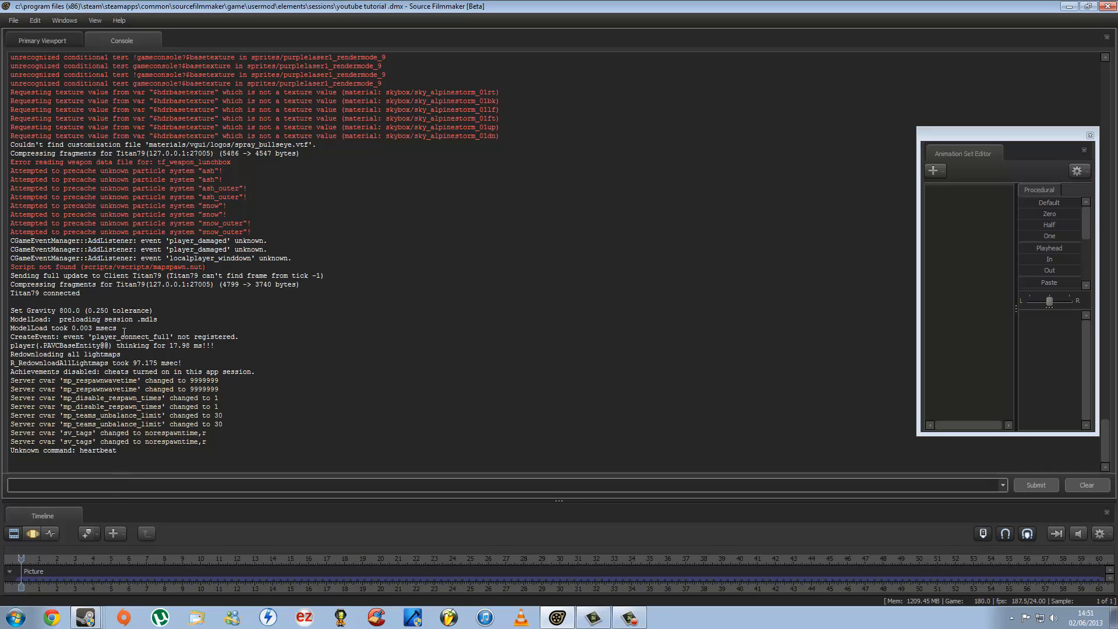
left_click(51, 40)
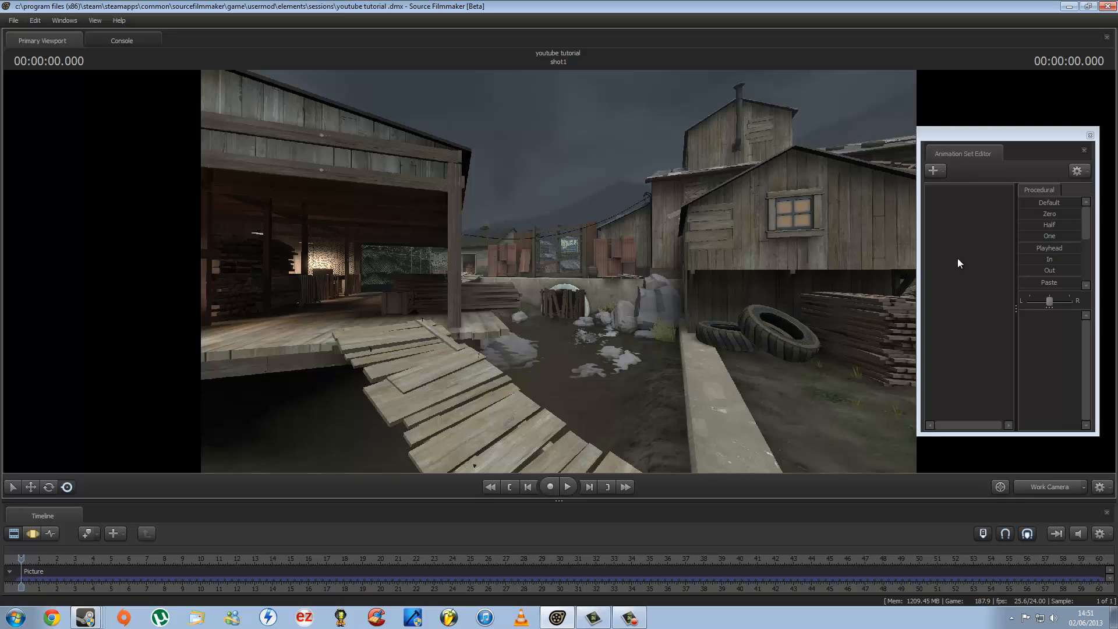
Start creating an animation set for a new model, with the model browser's mod filter set to All Mods
right_click(942, 215)
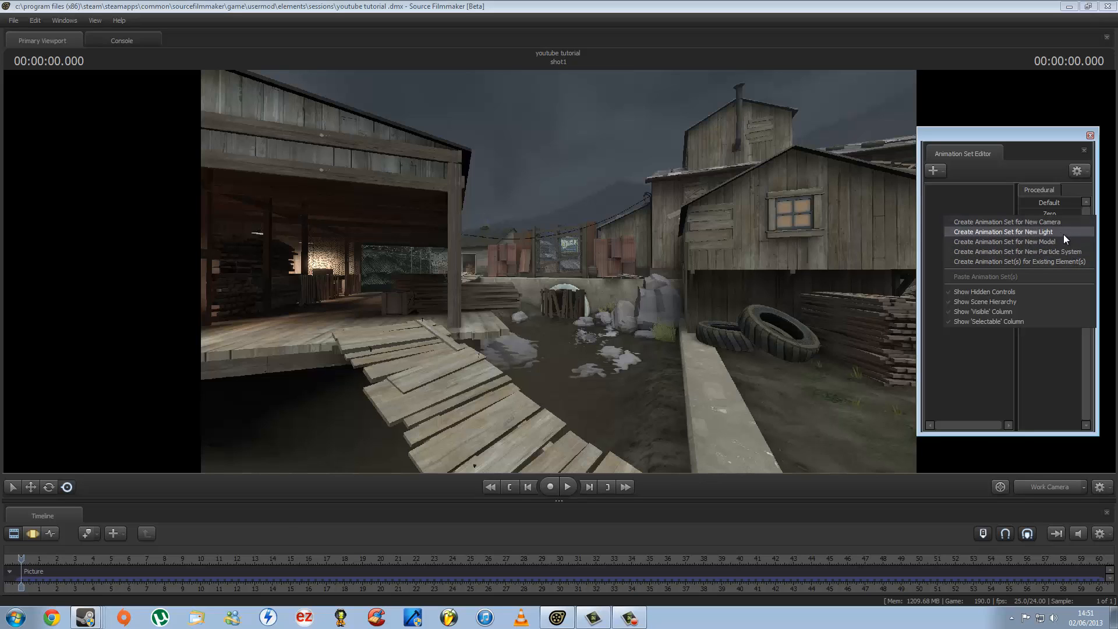
left_click(993, 242)
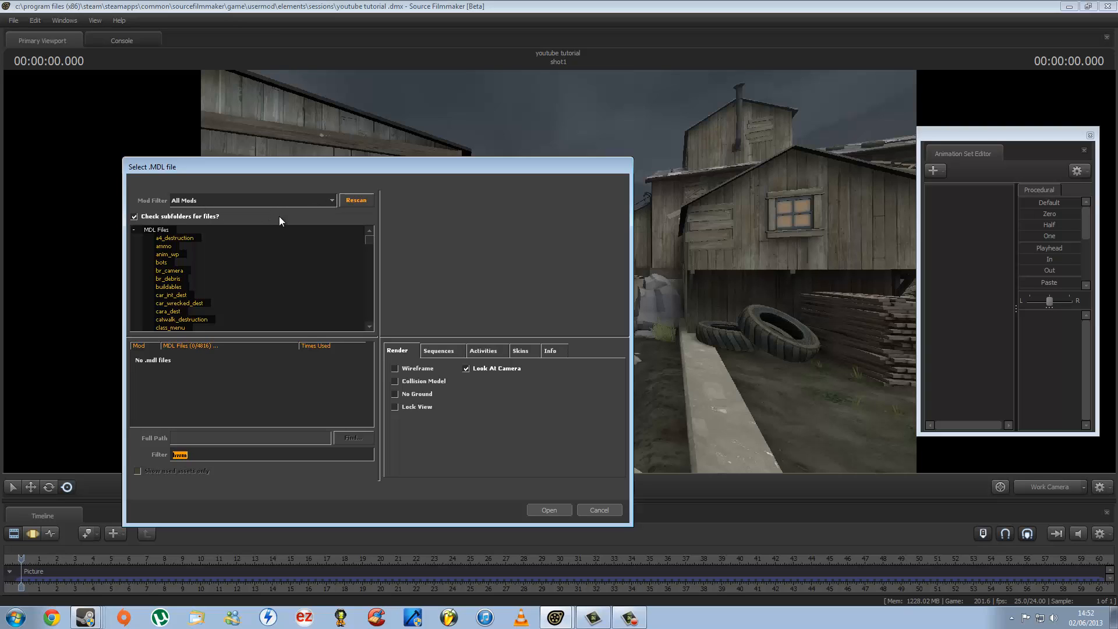
left_click(327, 201)
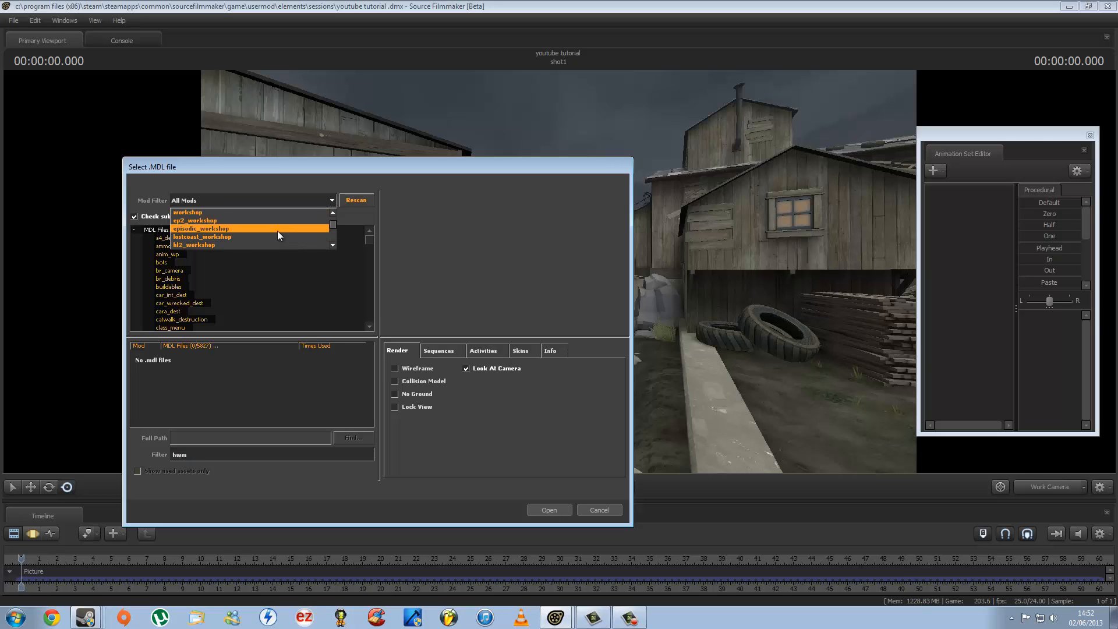
scroll(277, 232, "up", 3)
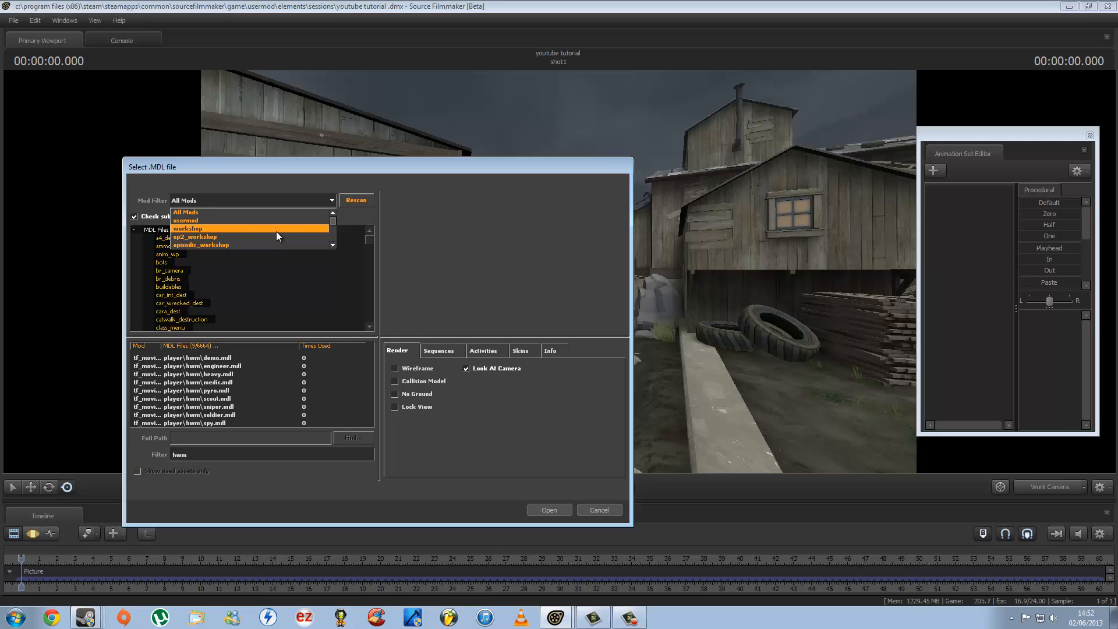
left_click(279, 212)
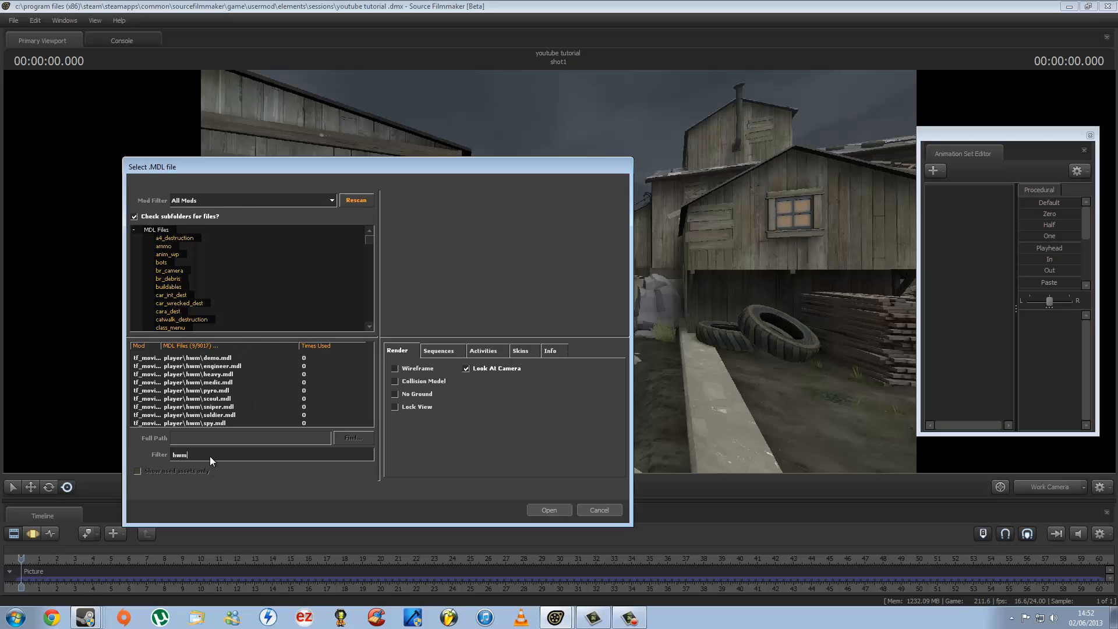
Clear the model browser's name filter and re-enter it as hwm
key("BackSpace")
key("BackSpace")
key("BackSpace")
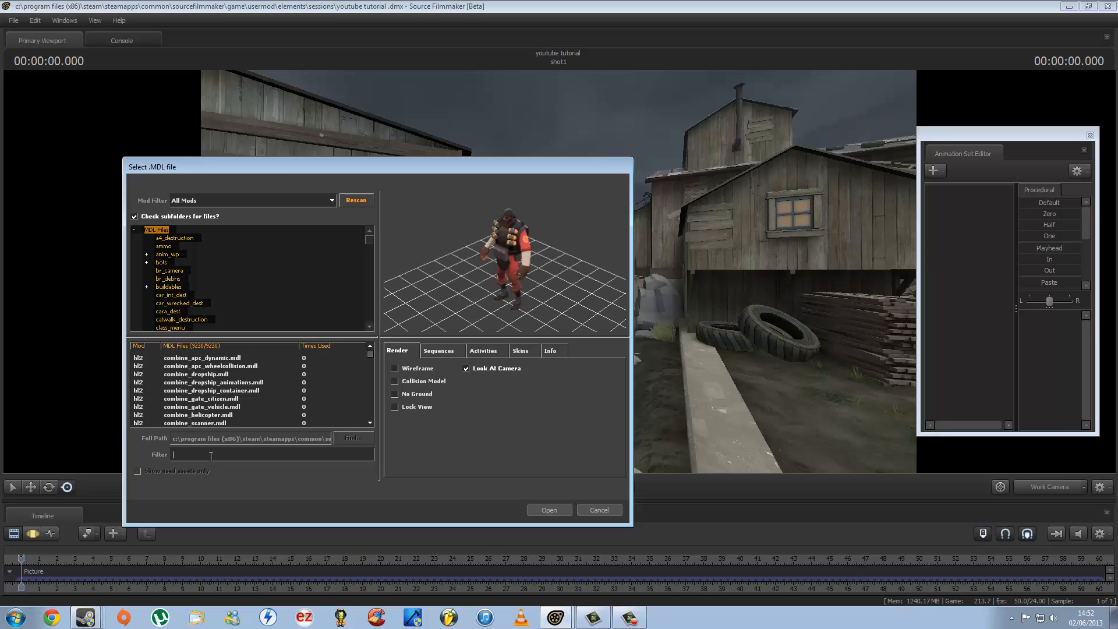
type("hwm")
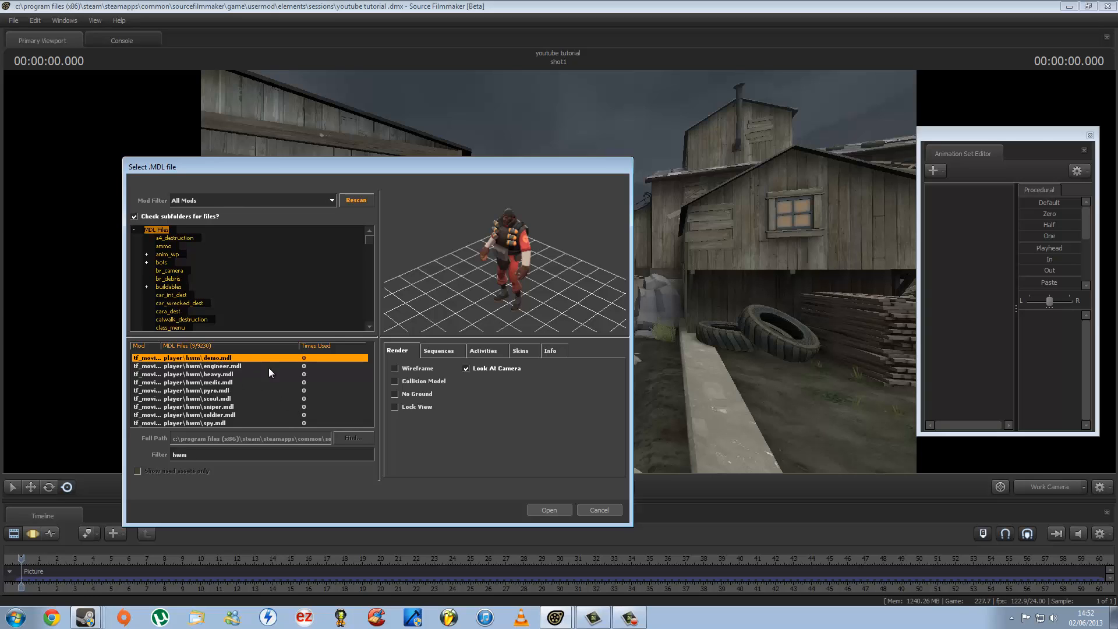
Preview the character models in player\hwm, from engineer to sniper, and go back to heavy.mdl
key("Down")
key("Down")
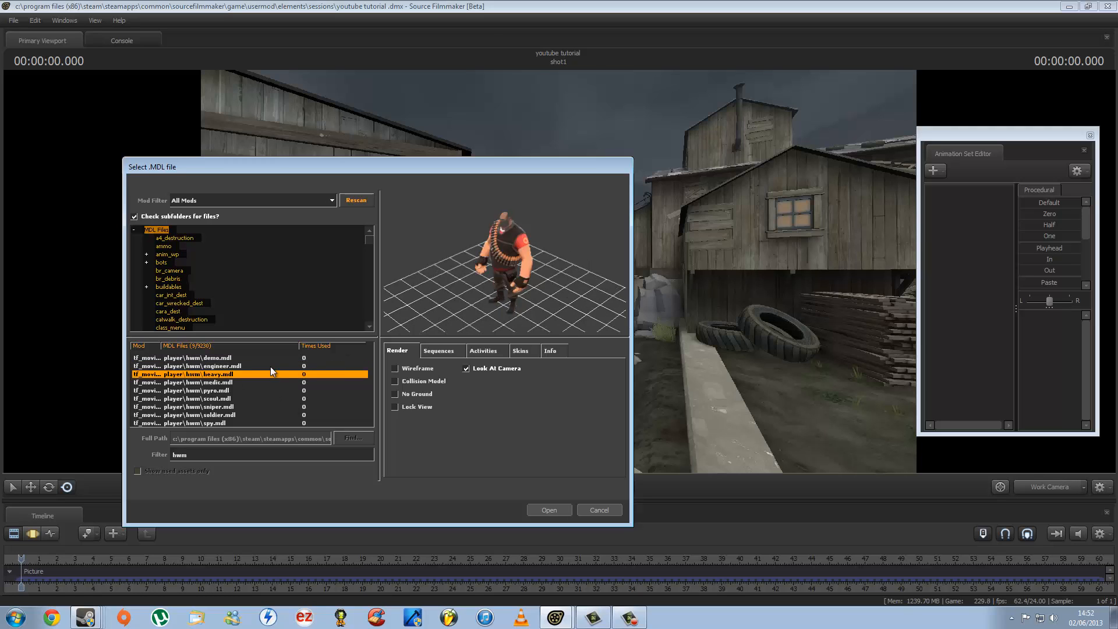
key("Down")
key("Down")
key("Down")
key("Down")
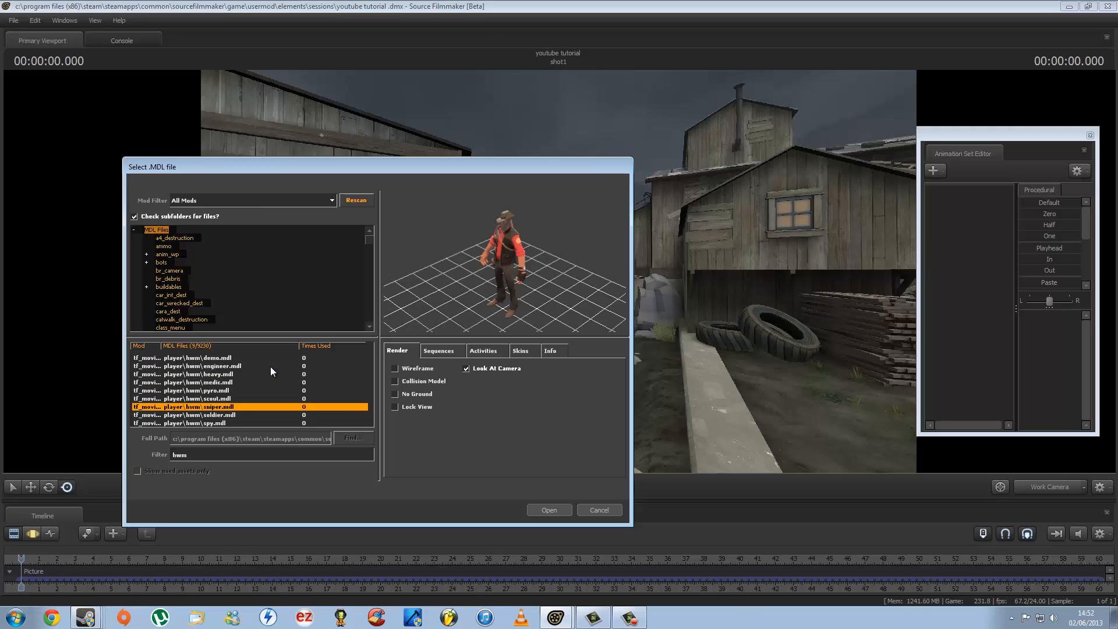
key("Up")
key("Up")
key("Down")
key("Down")
key("Up")
key("Up")
key("Up")
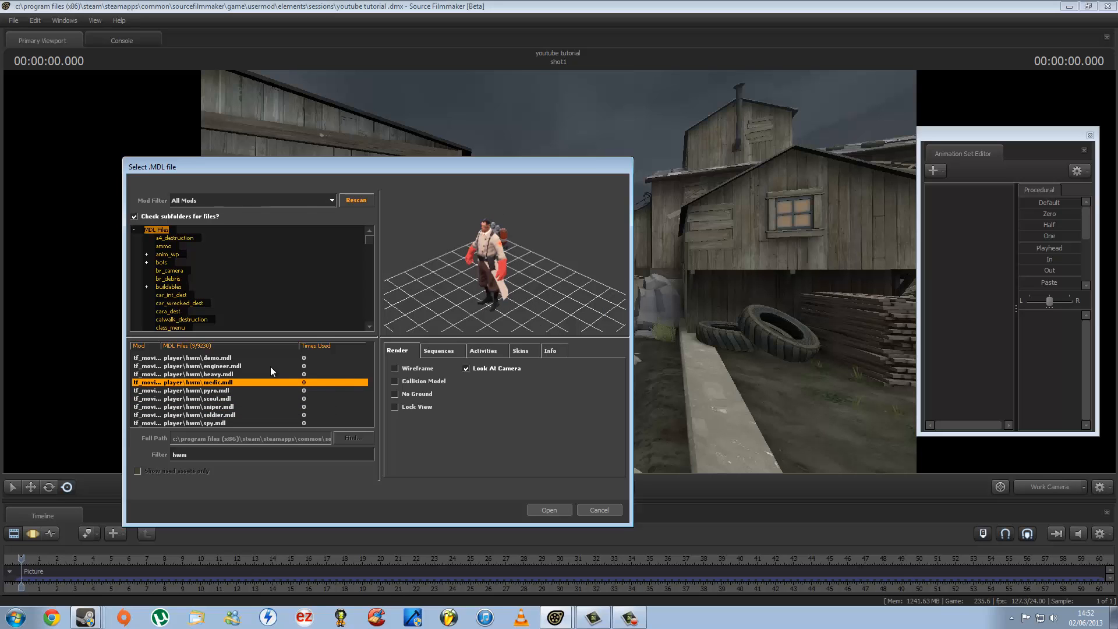
key("Up")
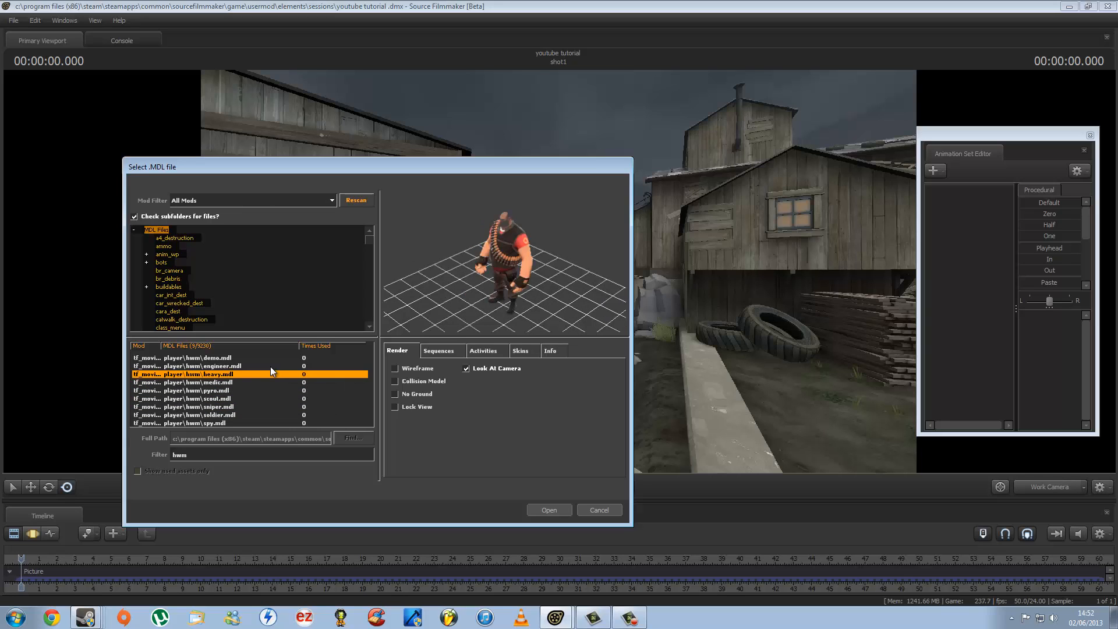
Preview the hwm character models from demo.mdl through to spy.mdl
key("Up")
key("Up")
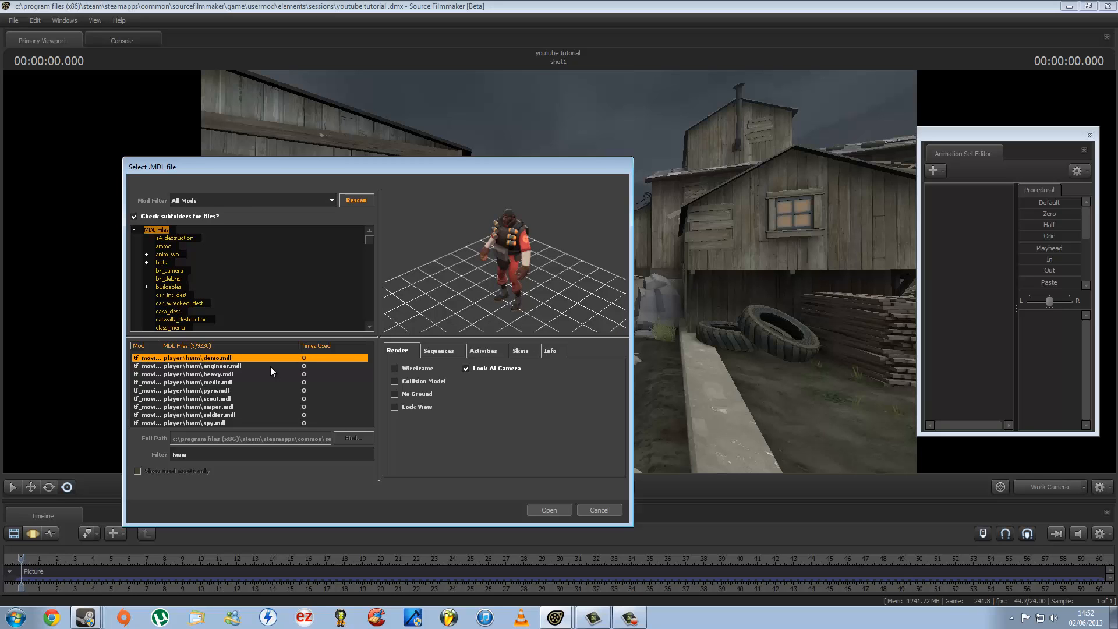
key("Down")
key("Down")
key("Down")
key("Down")
key("Down")
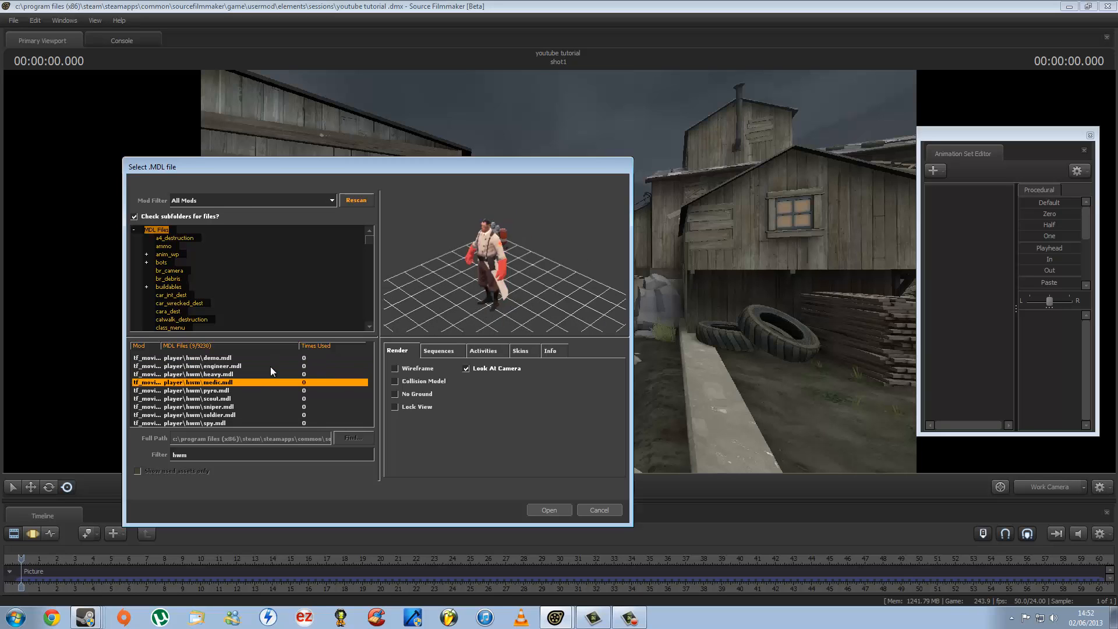
key("Down")
key("Down")
key("Down")
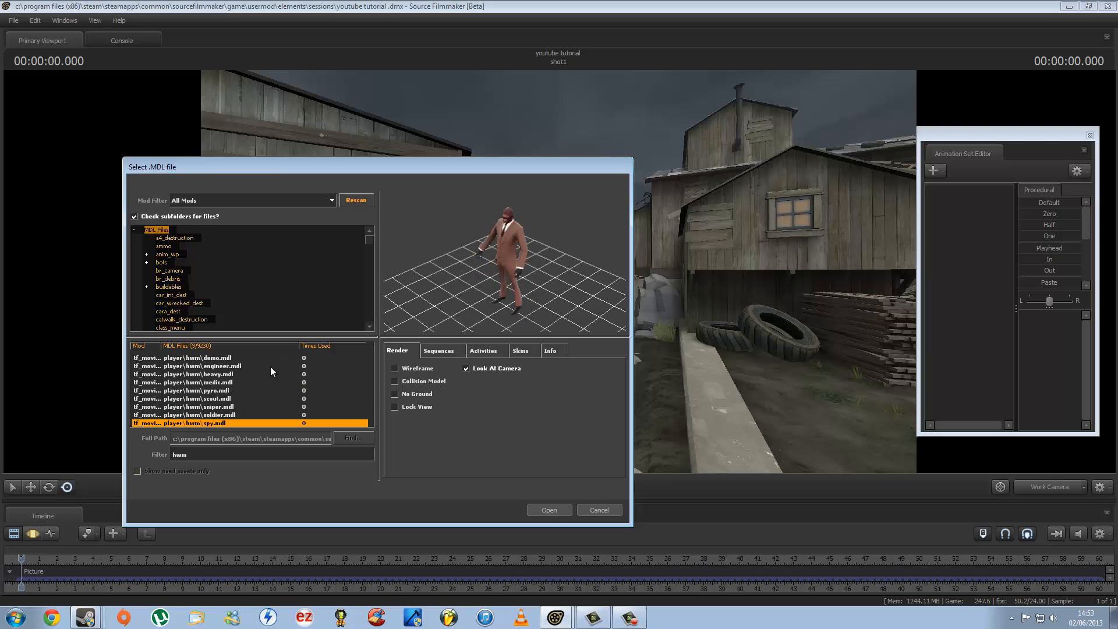
Choose player\hwm\scout.mdl and open it as the model for the new animation set
key("Up")
key("Up")
key("Up")
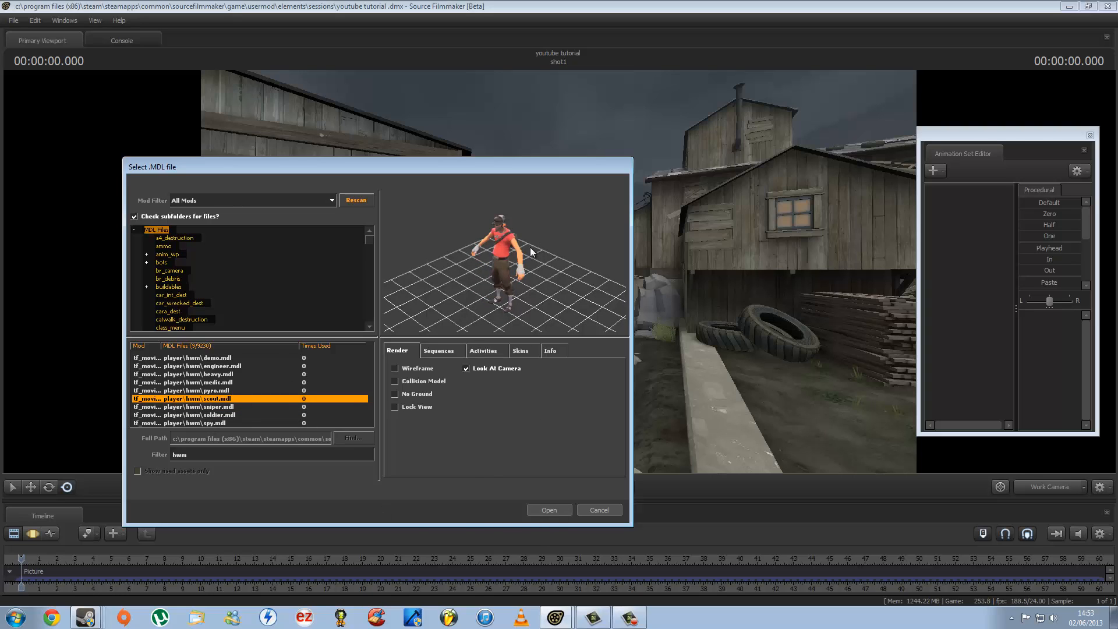
left_click(557, 512)
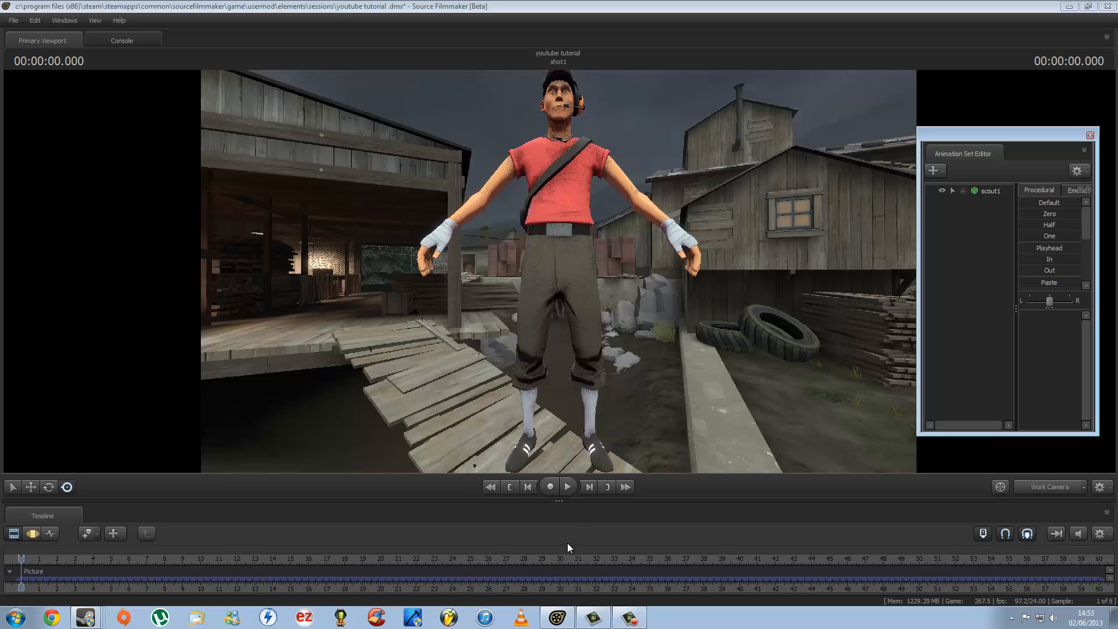
Enlarge the timeline area so the Picture track's shot1 clip is fully visible below the viewport
left_click_drag(560, 500, 559, 406)
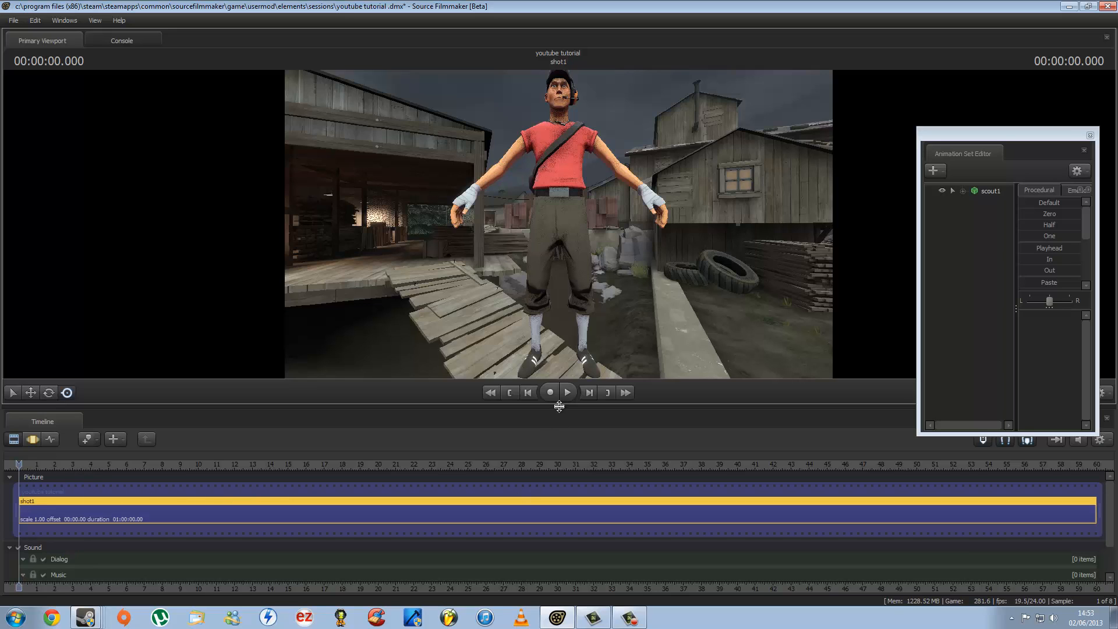
left_click_drag(558, 407, 559, 410)
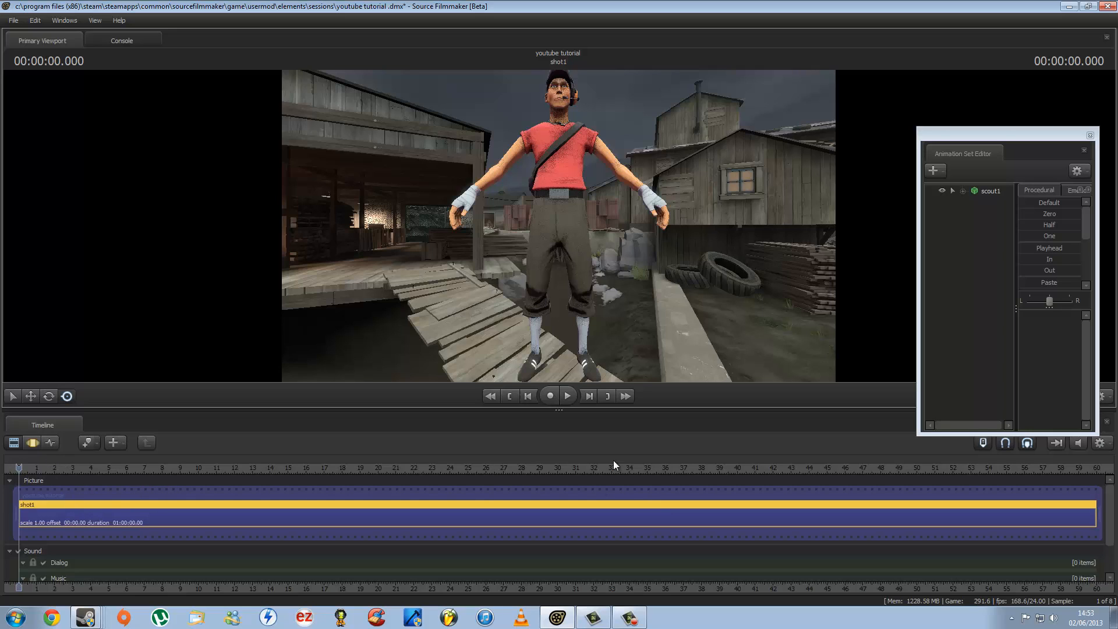
left_click_drag(562, 411, 563, 429)
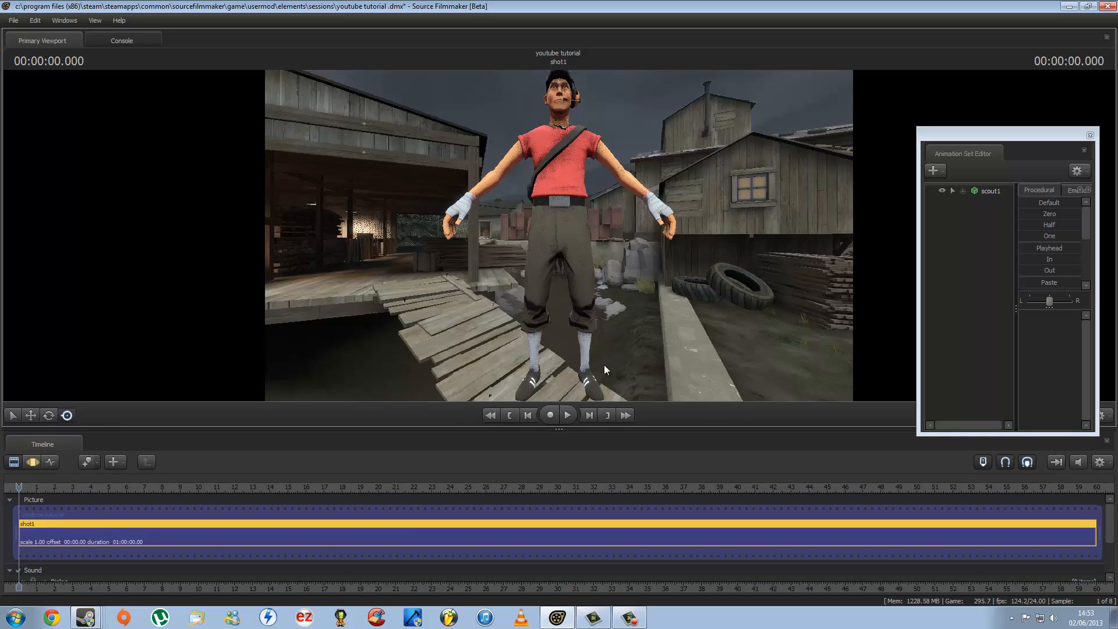
Switch the timeline back and forth between the Clip Editor and the Motion Editor, ending in the Motion Editor
left_click(32, 462)
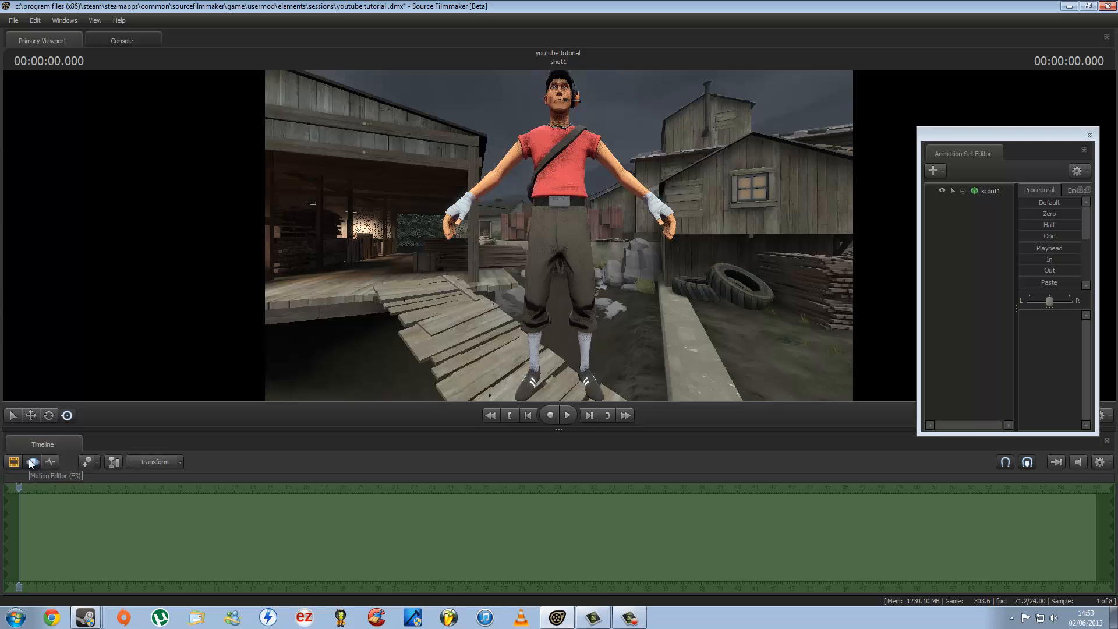
key("F2")
key("F3")
key("F2")
key("F3")
key("F2")
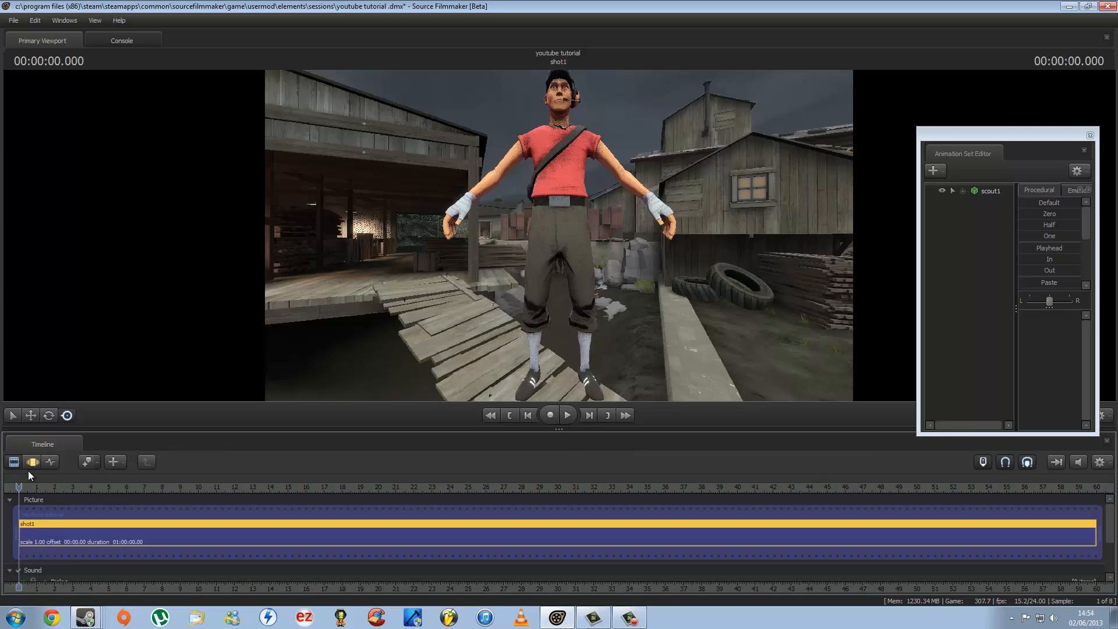
key("F3")
key("F2")
left_click(34, 461)
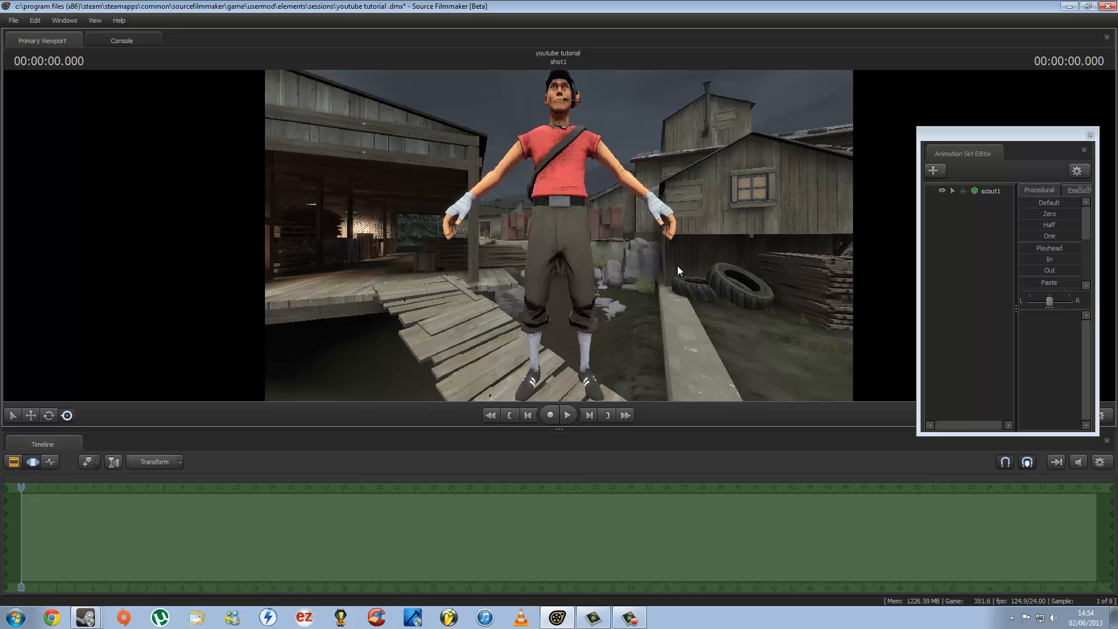
Move the Animation Set Editor clear of the viewport's camera selector and select the scout1 animation set
left_click_drag(678, 267, 678, 266)
key("s")
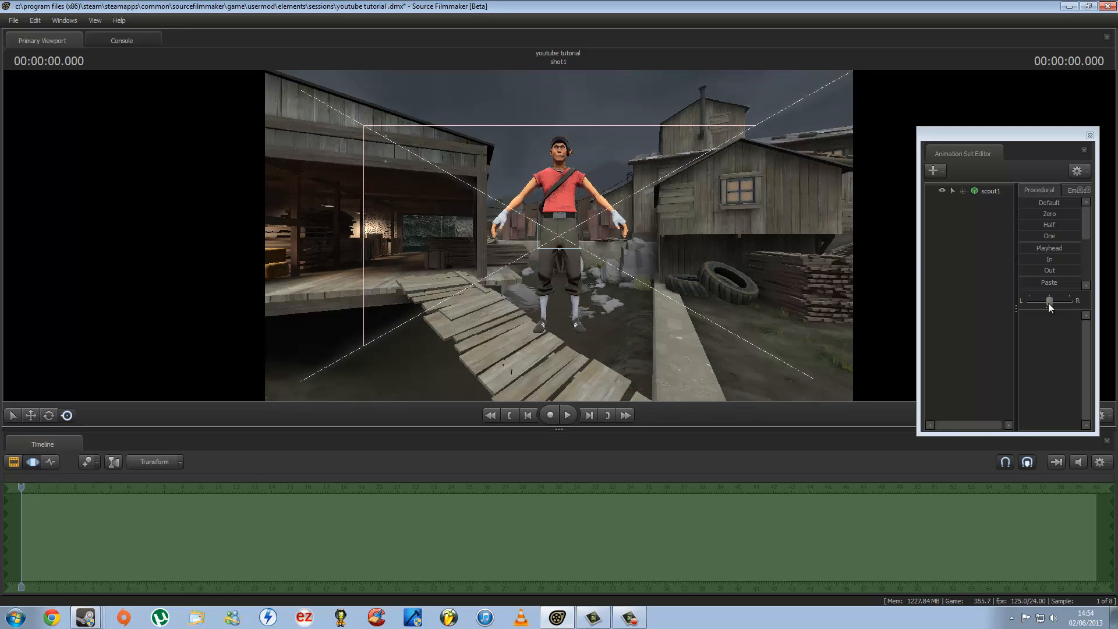
left_click_drag(1039, 133, 1025, 100)
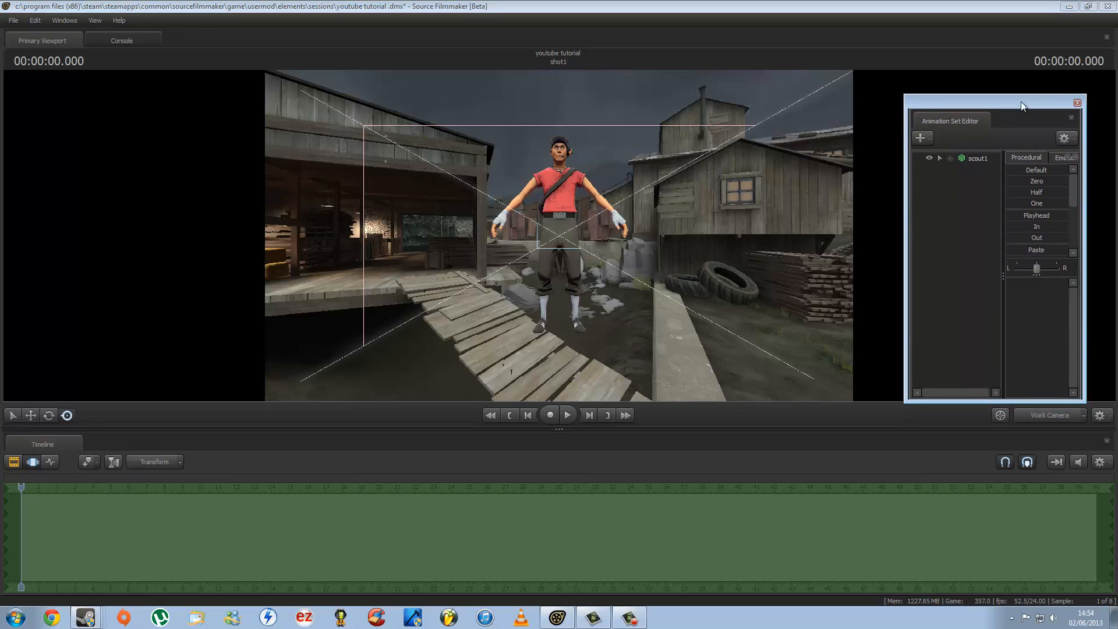
left_click(970, 160)
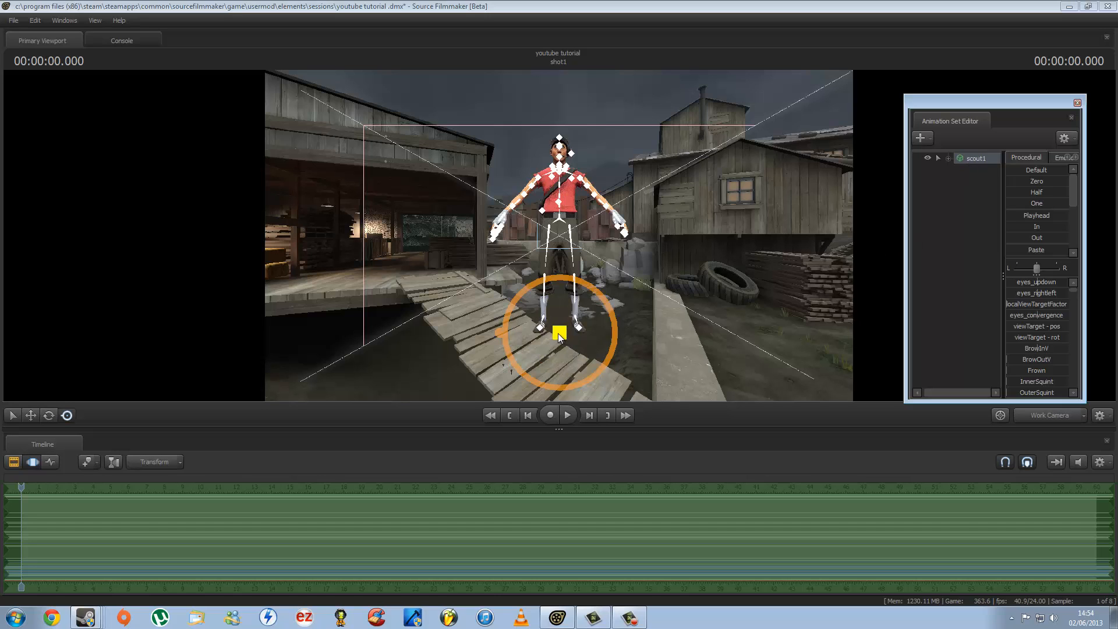
Reposition scout1 toward the concrete ledge with its root handle, discarding the first two trial moves
mouse_move(558, 333)
left_mouse_down()
mouse_move(587, 326)
mouse_move(573, 332)
left_mouse_up()
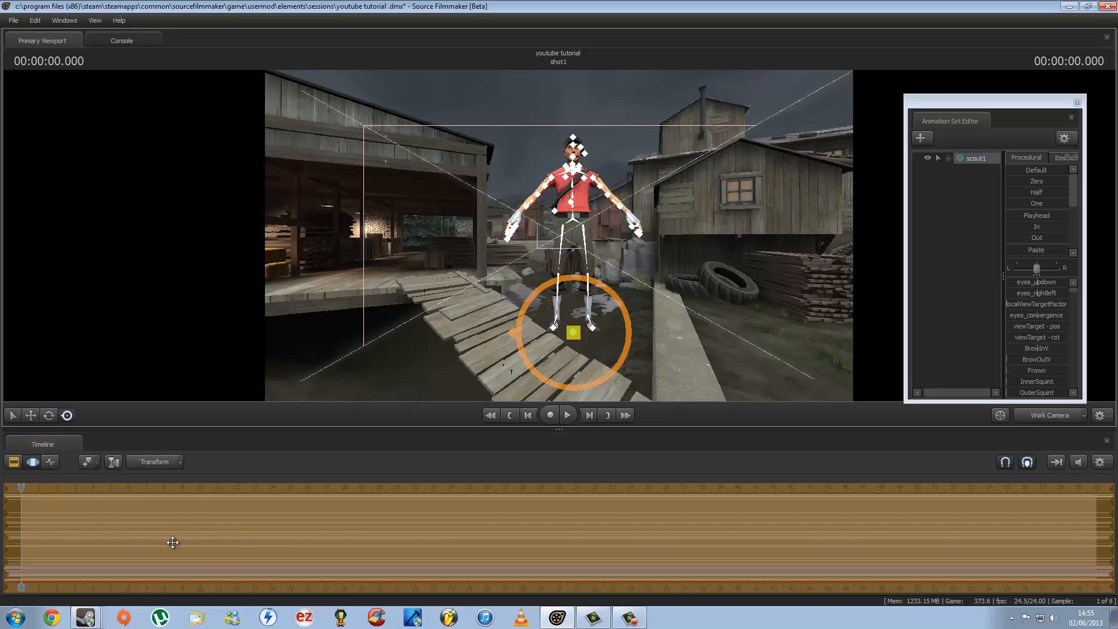
left_click(102, 537)
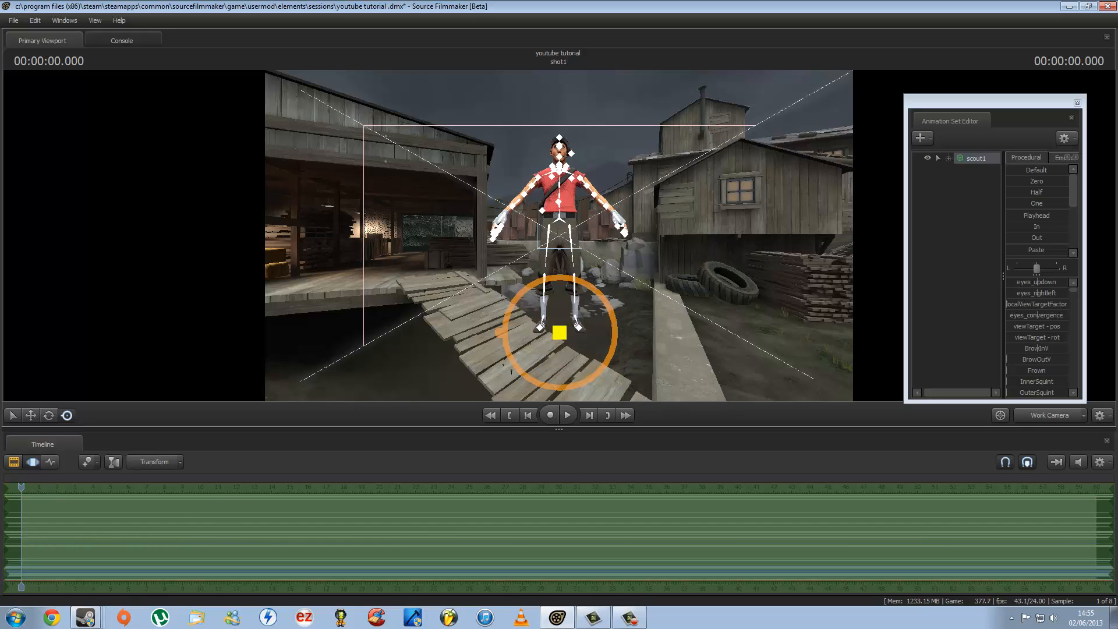
left_click_drag(559, 333, 479, 337)
key("ctrl+z")
left_click_drag(560, 333, 617, 333)
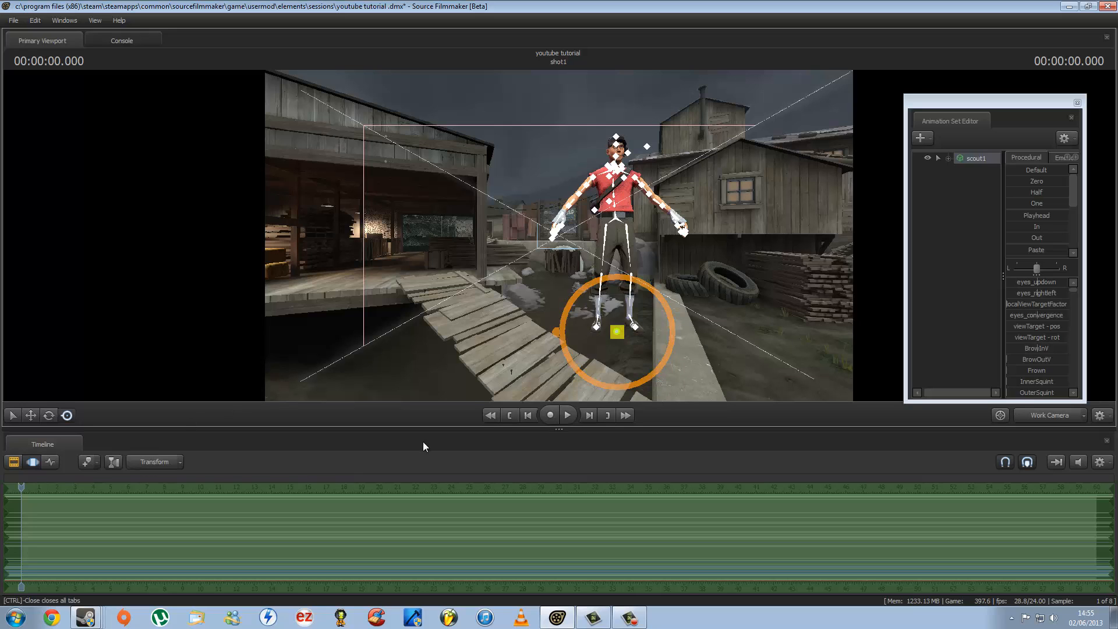
Try moving scout1 back beside the plank walkway, checking its placement from the side and front, and undo the moves
left_click_drag(616, 335, 565, 339)
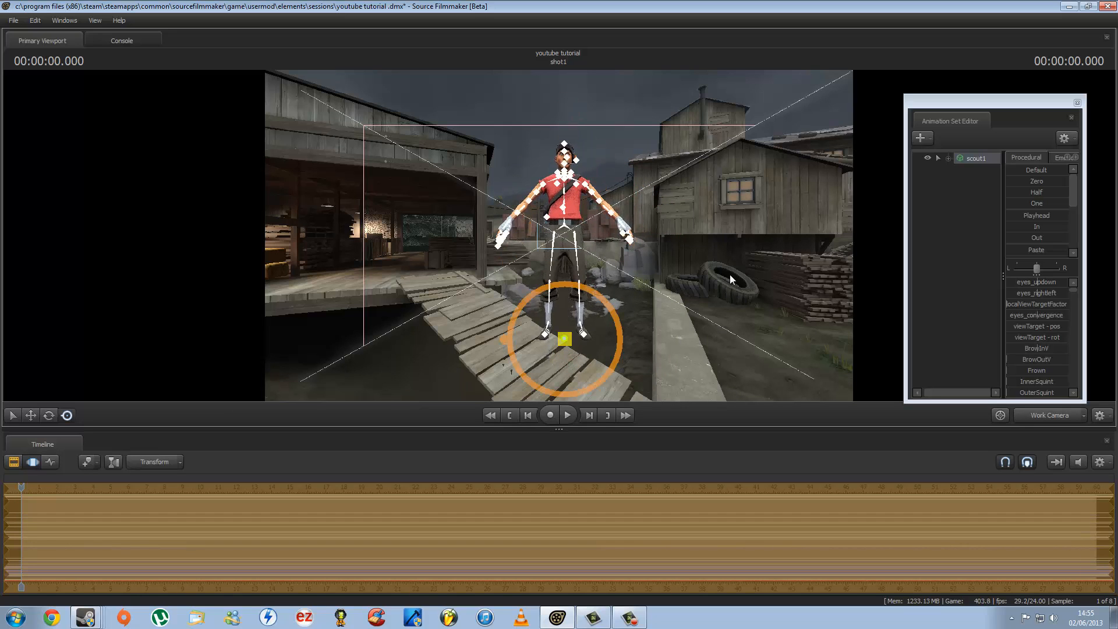
left_click_drag(730, 275, 559, 275)
key("d")
mouse_move(525, 324)
left_mouse_down()
mouse_move(681, 294)
mouse_move(517, 321)
left_mouse_up()
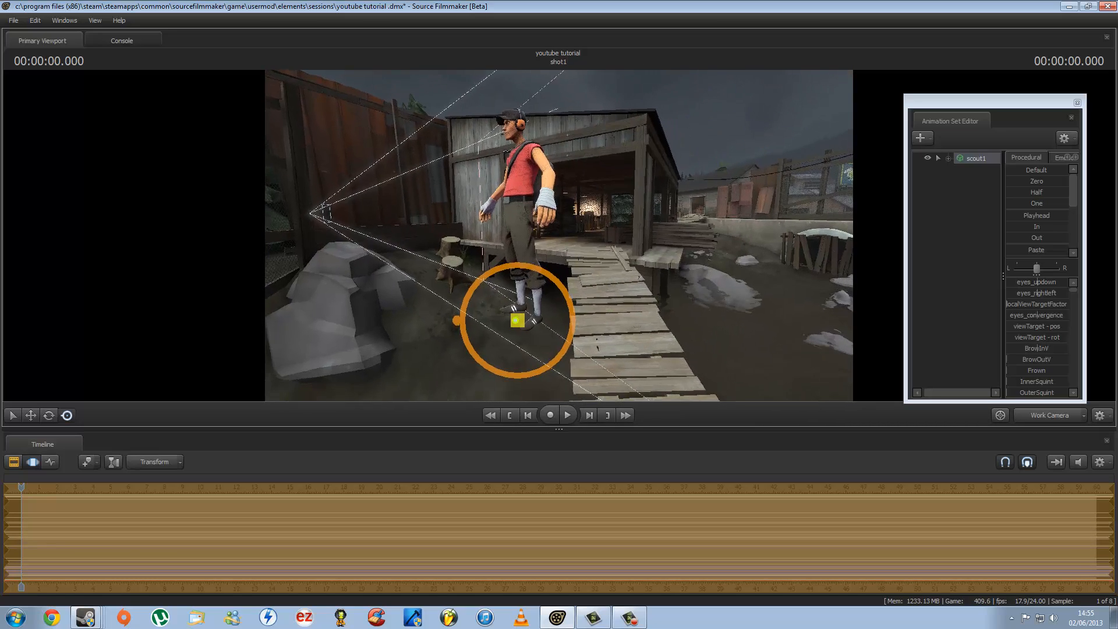
key("a")
left_click_drag(582, 262, 669, 260)
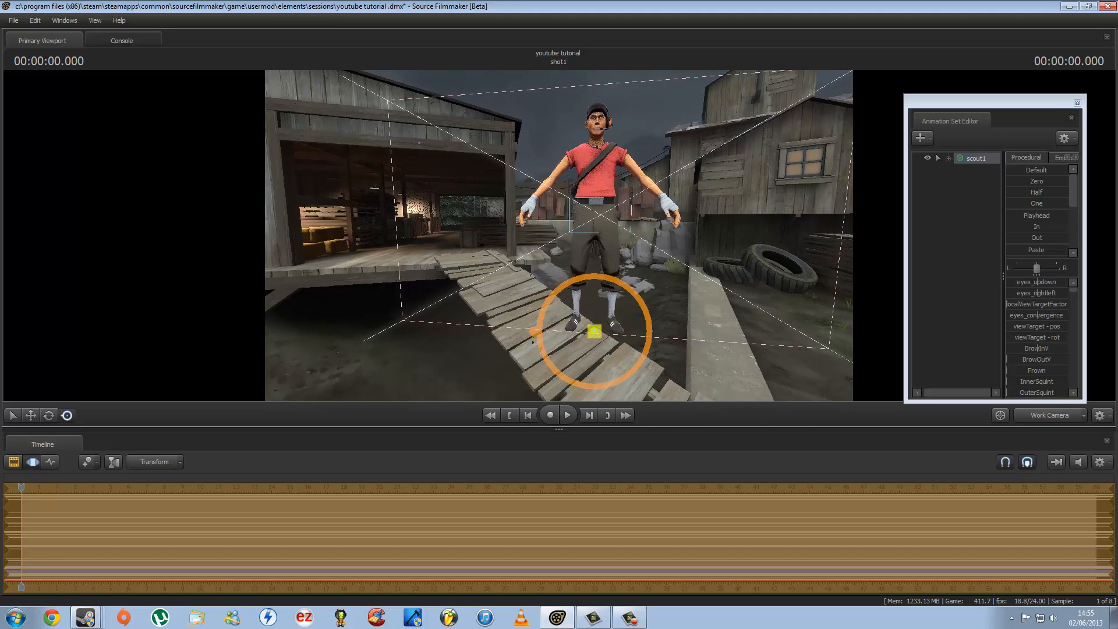
key("s")
left_click_drag(548, 250, 548, 250)
key("ctrl")
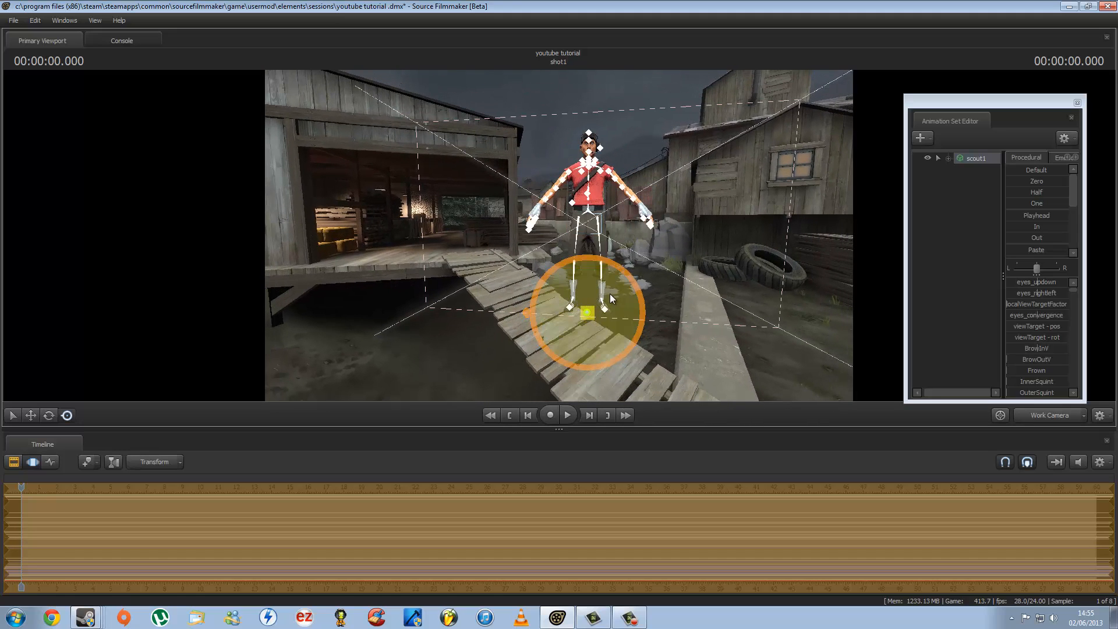
left_click(584, 254)
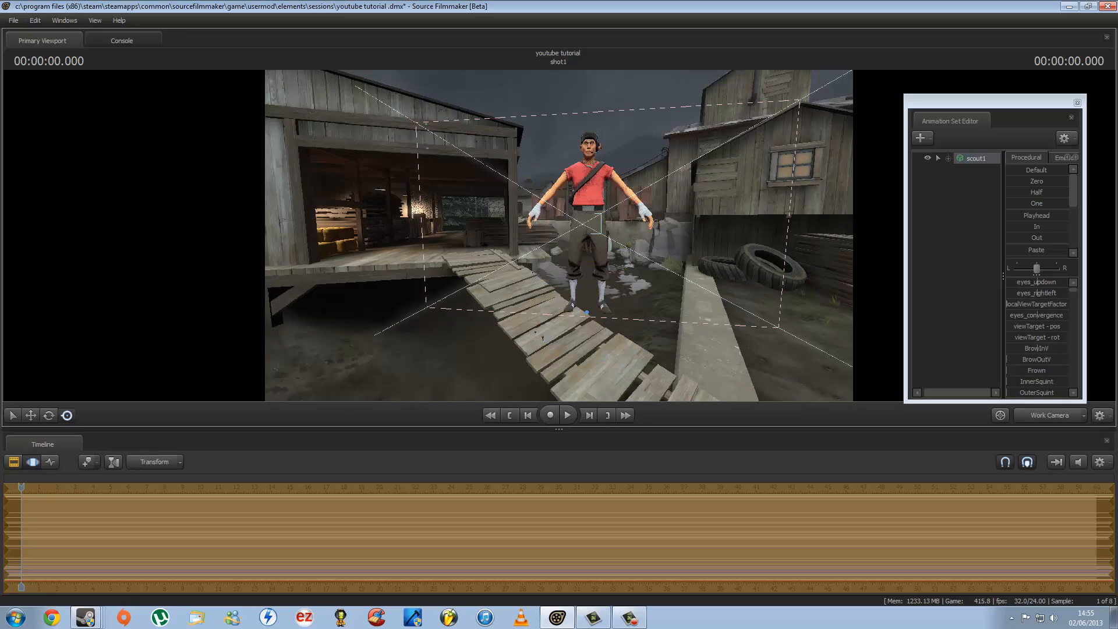
mouse_move(586, 273)
left_mouse_down()
mouse_move(565, 284)
mouse_move(568, 304)
mouse_move(599, 319)
mouse_move(611, 282)
mouse_move(582, 284)
mouse_move(614, 317)
mouse_move(594, 264)
mouse_move(585, 271)
left_mouse_up()
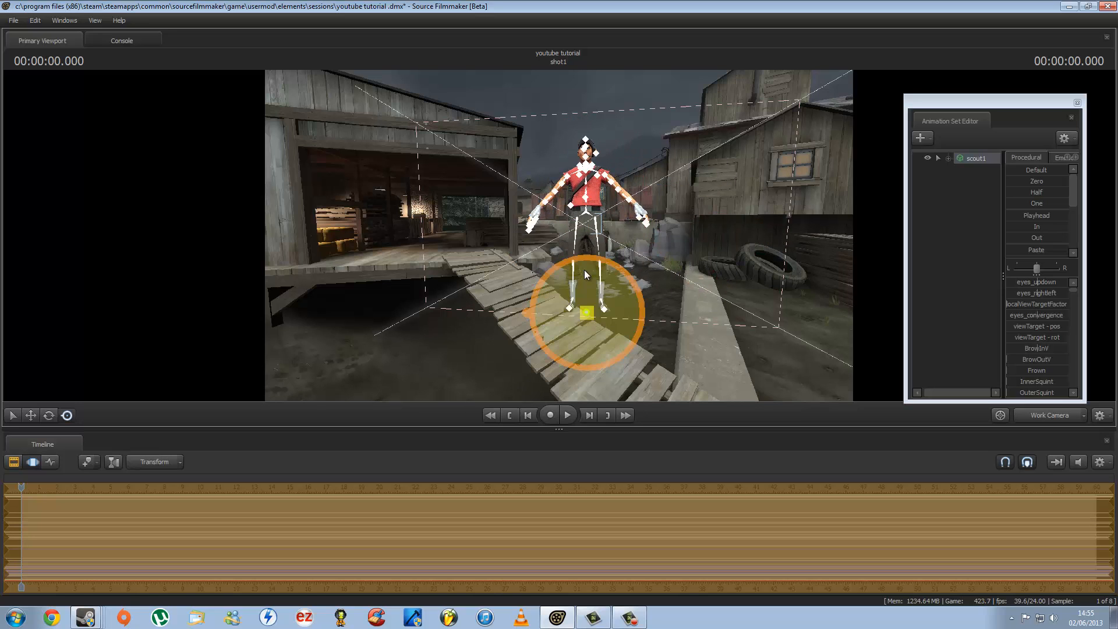
key("ctrl+z")
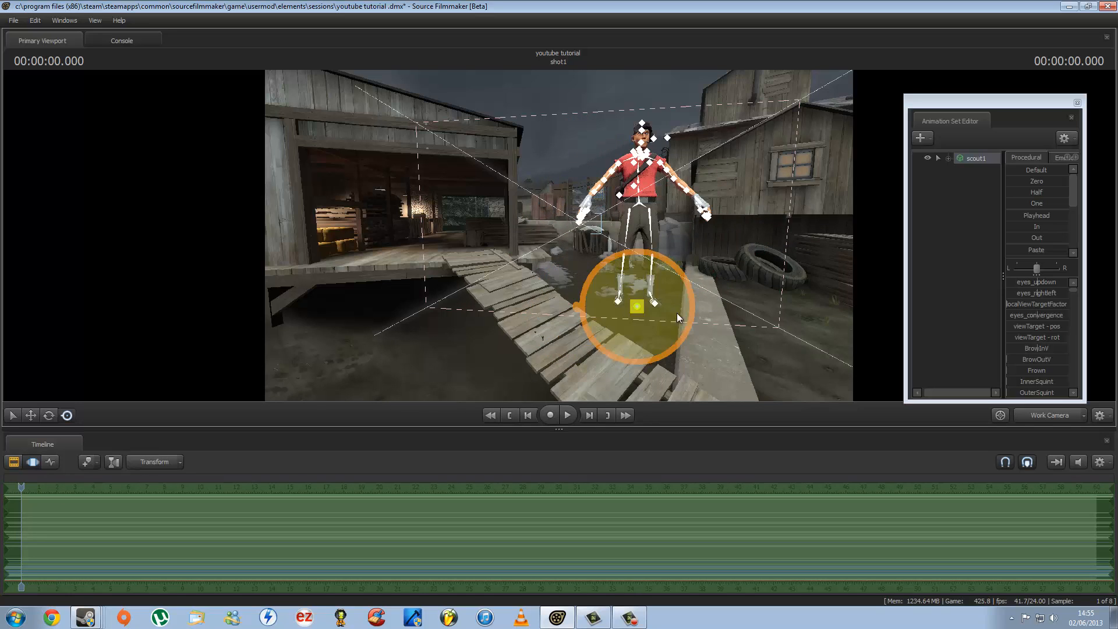
Switch the viewport from the work camera to camera1 and reframe it so the scout's whole body is in shot
left_click(1084, 417)
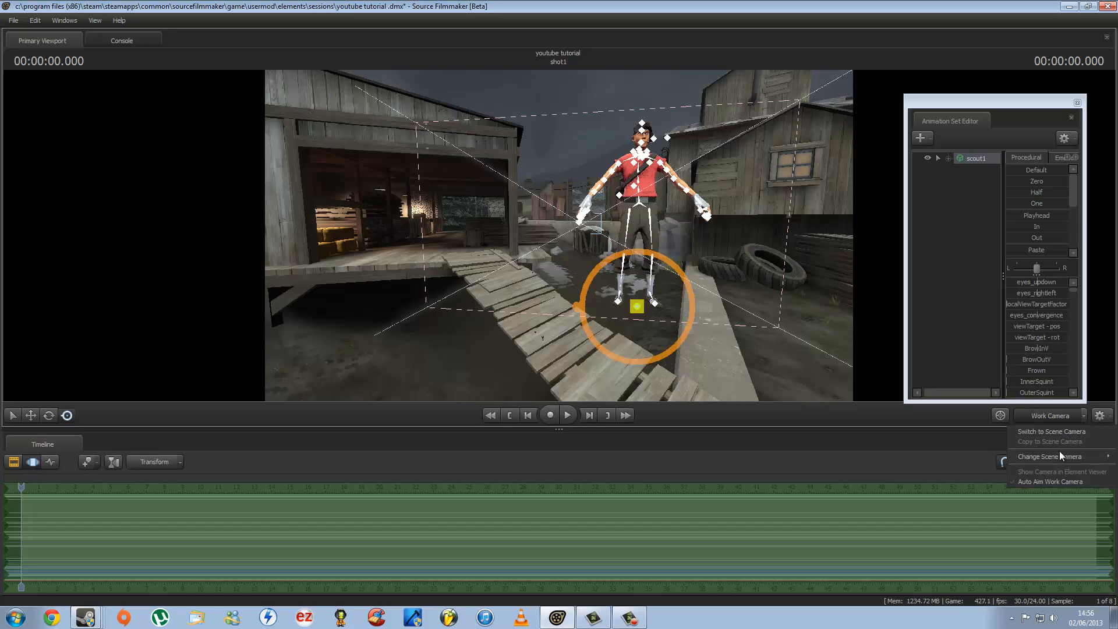
mouse_move(1036, 456)
left_click(993, 470)
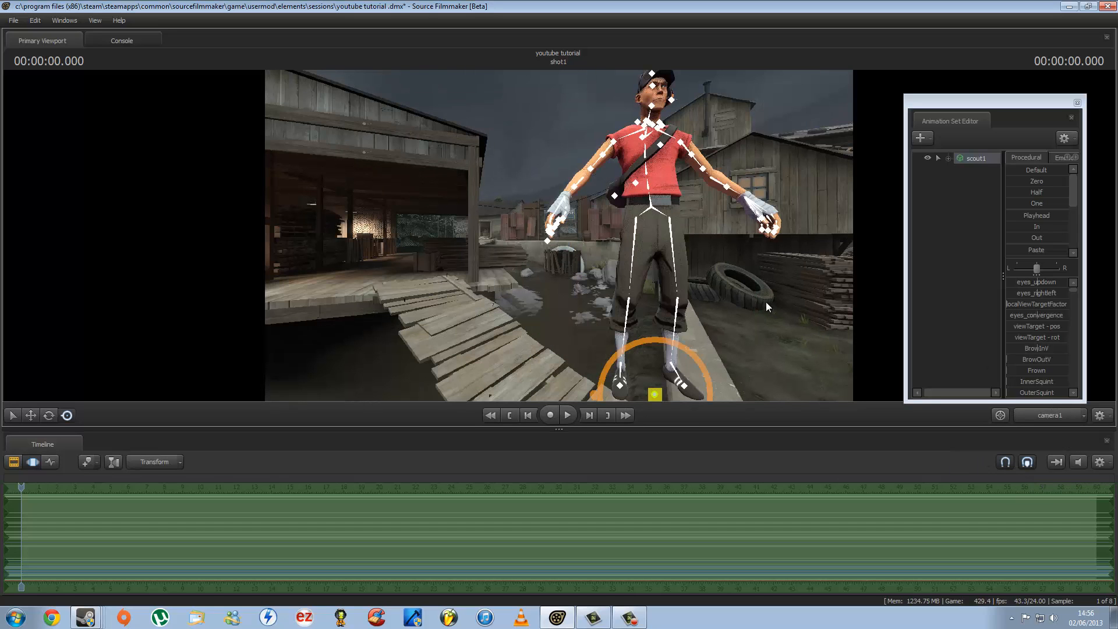
key("d")
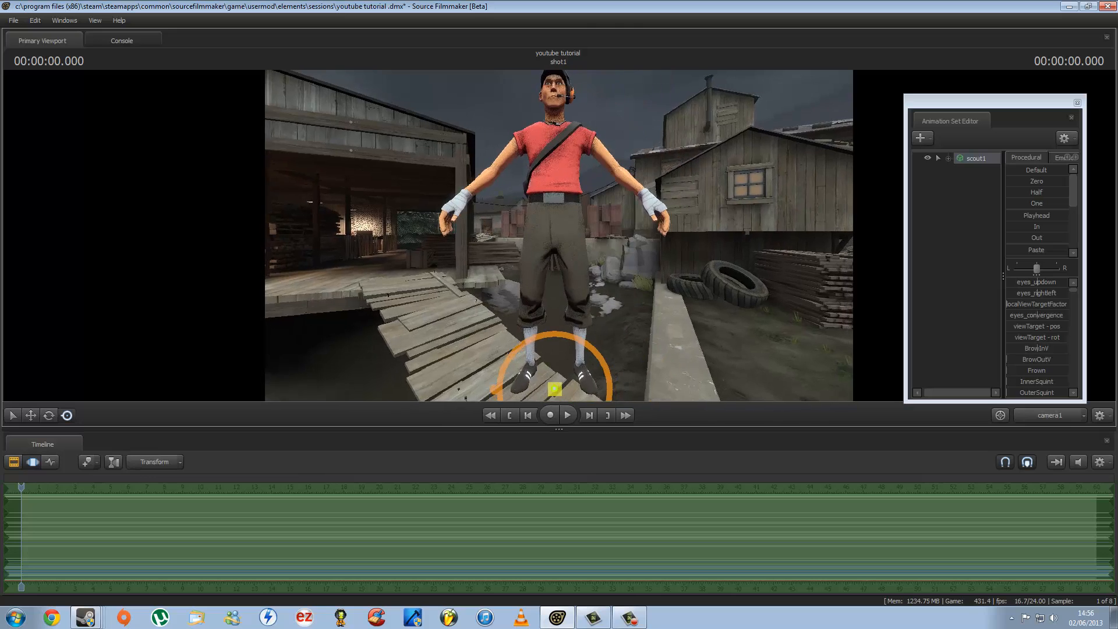
key("s")
key("a")
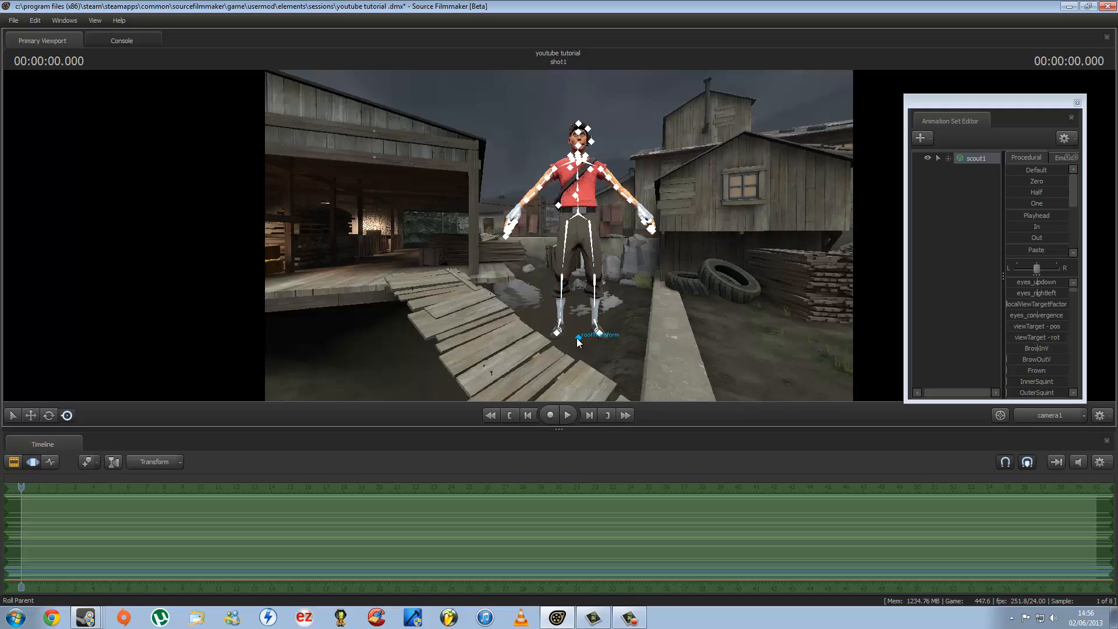
Select only scout1's rootTransform control at its feet, and collapse the expanded scout1 control groups
left_click(654, 264)
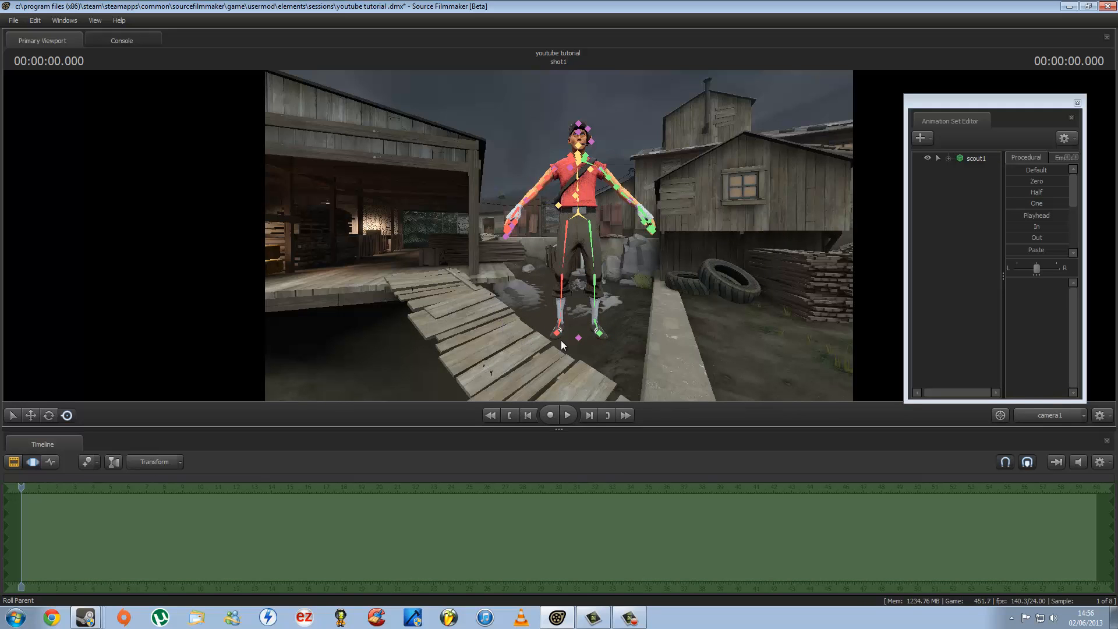
left_click(579, 339)
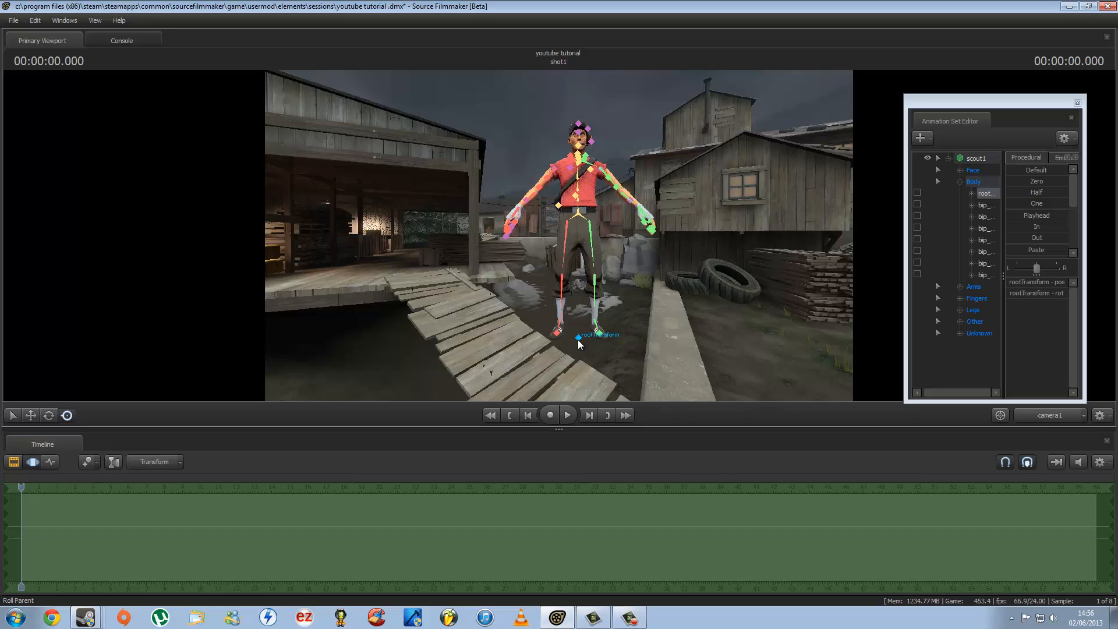
left_click(960, 182)
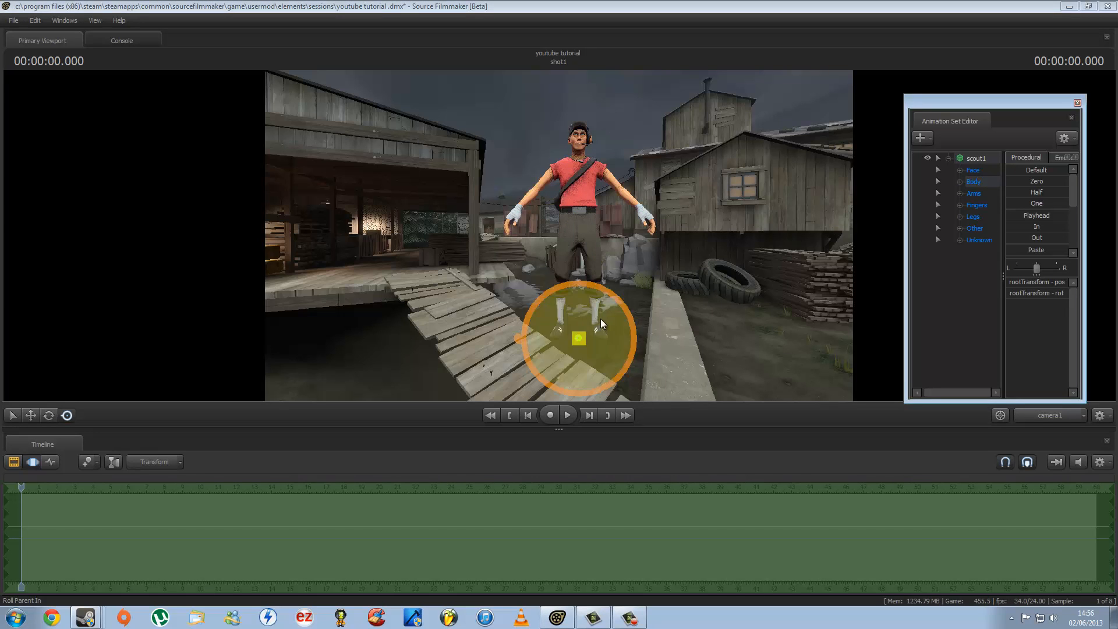
left_click(659, 232)
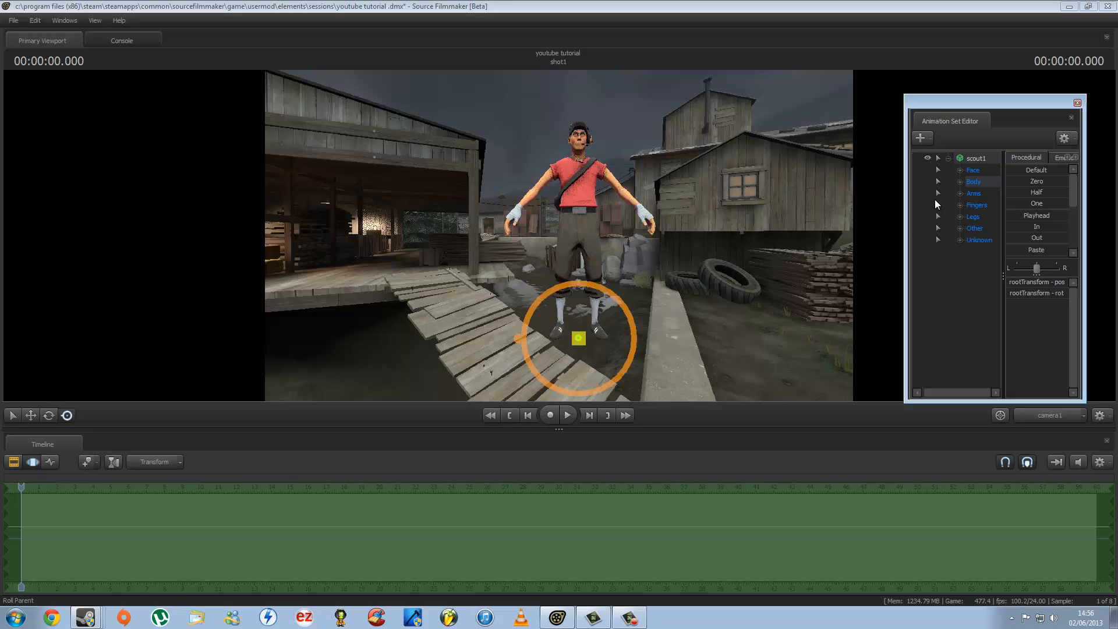
left_click(949, 159)
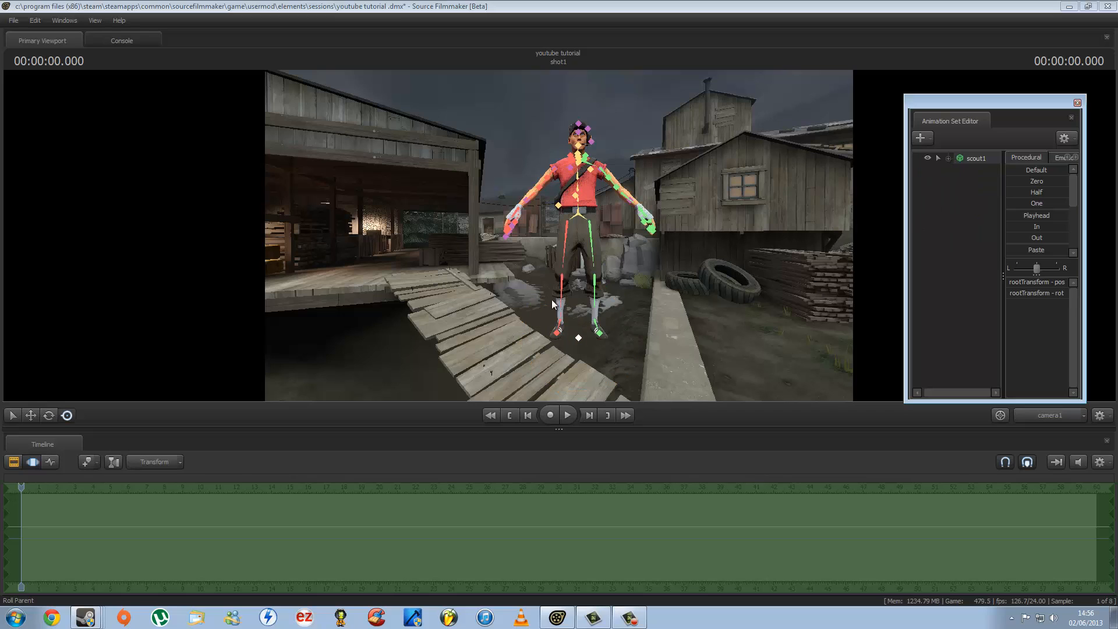
left_click(574, 314)
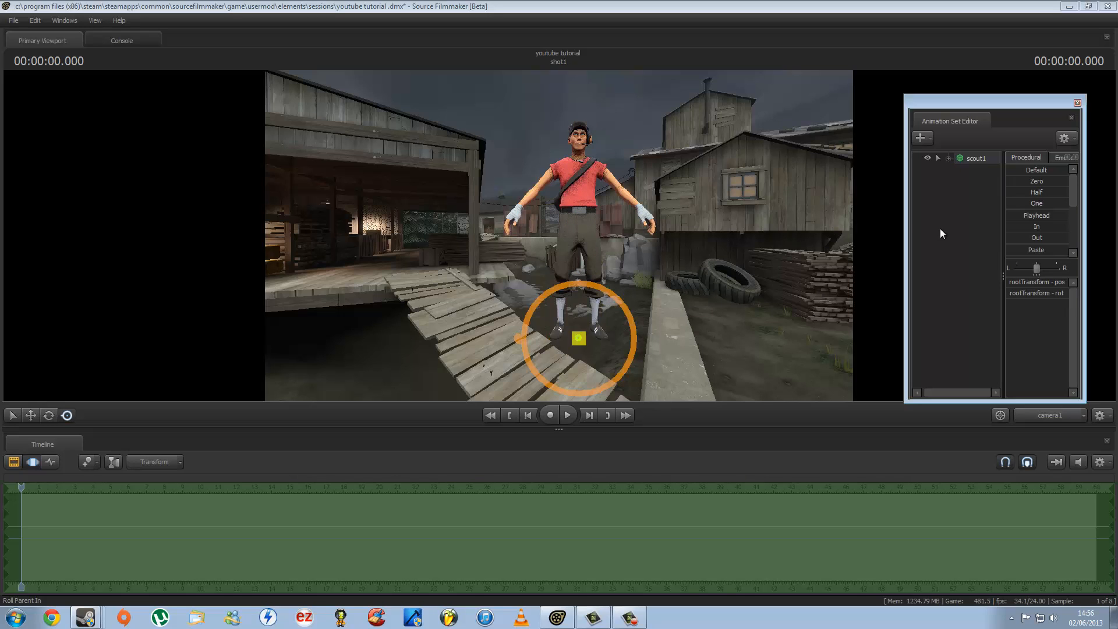
Apply the rig_biped_simple rig to scout1 and raise its body slightly with the rig_pelvis handle
right_click(972, 159)
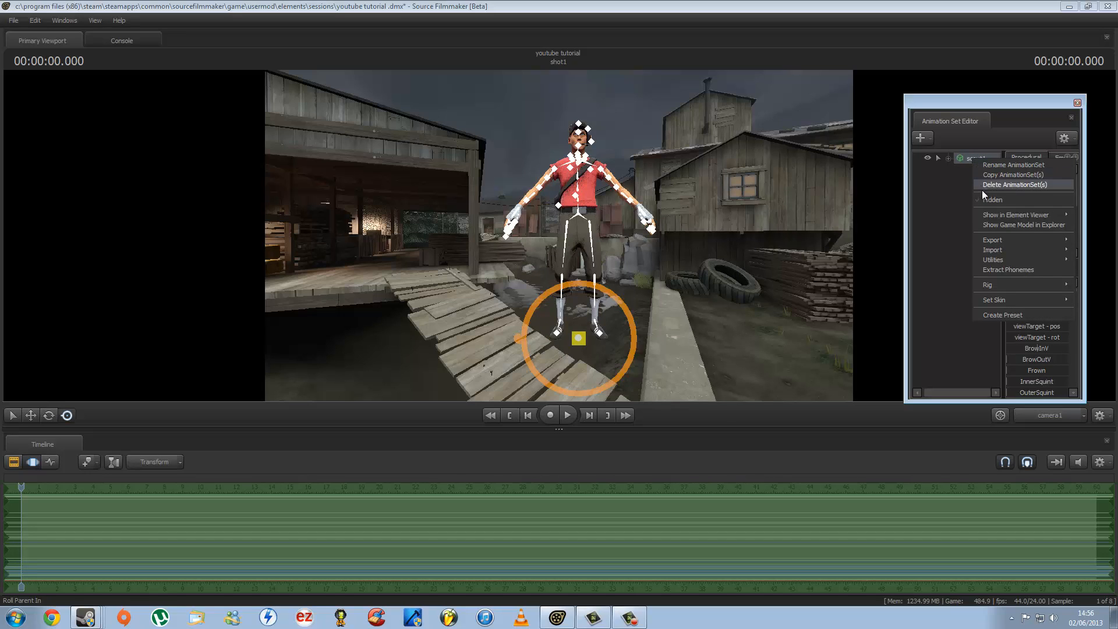
mouse_move(1002, 284)
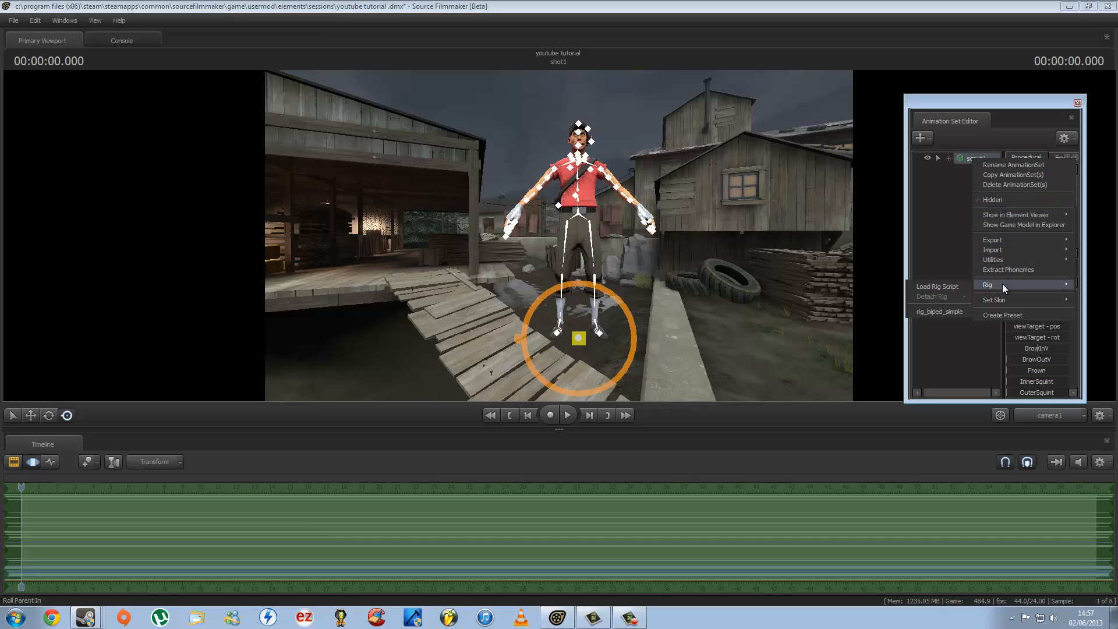
left_click(950, 312)
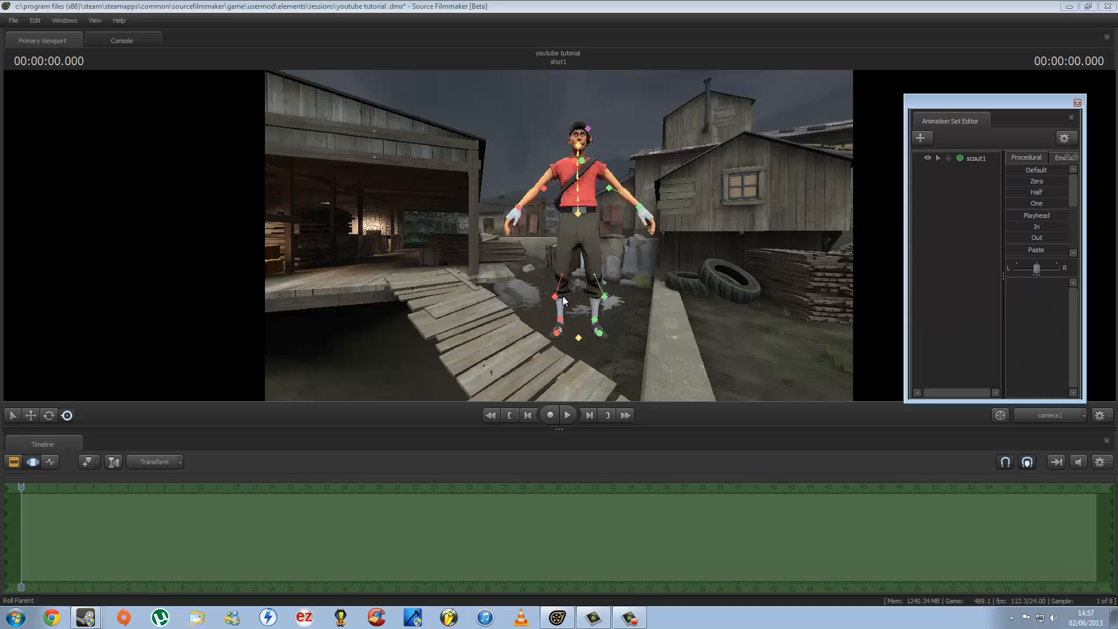
left_click(579, 212)
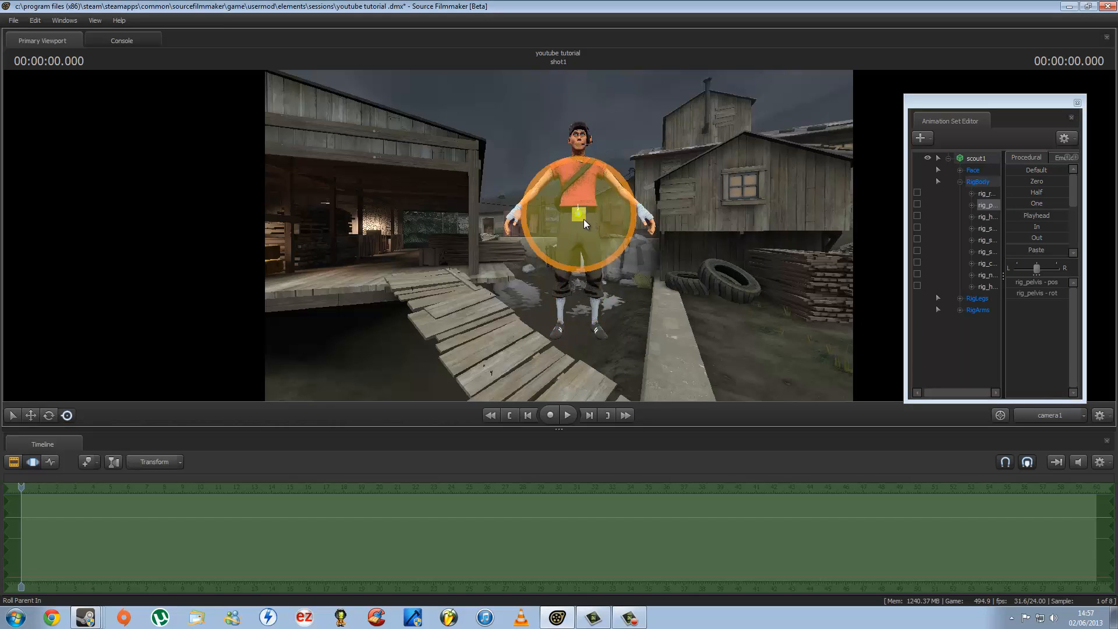
mouse_move(580, 212)
left_mouse_down()
mouse_move(597, 255)
mouse_move(558, 241)
mouse_move(577, 265)
mouse_move(590, 257)
mouse_move(575, 254)
mouse_move(570, 186)
mouse_move(562, 256)
mouse_move(567, 165)
mouse_move(562, 250)
mouse_move(578, 171)
mouse_move(574, 256)
mouse_move(569, 209)
left_mouse_up()
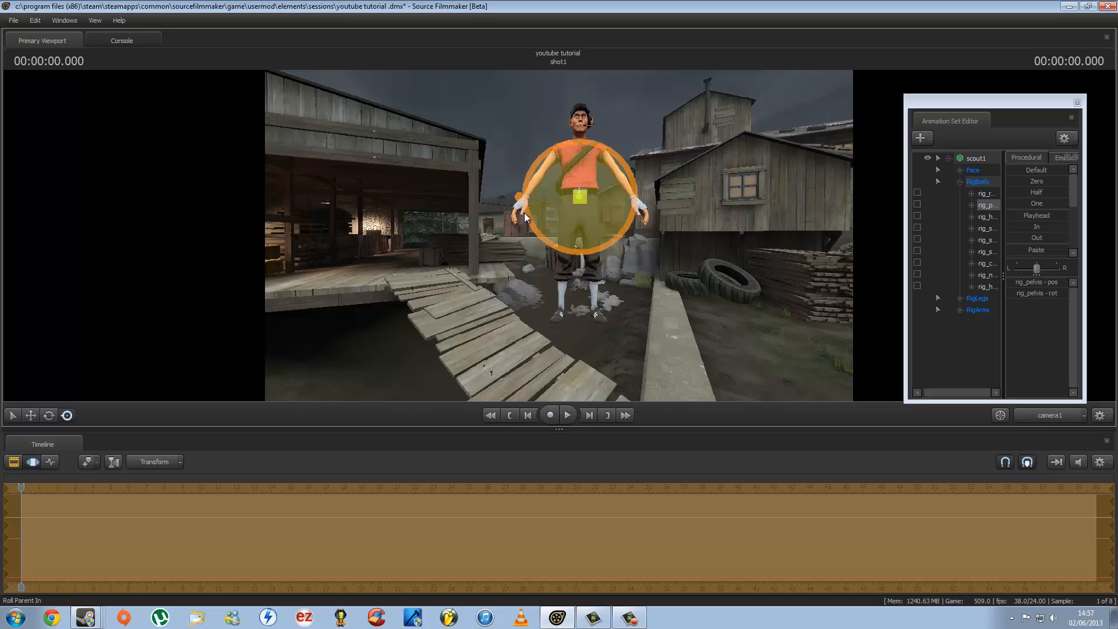
Select the scout's rig_hand_R handle and try moving the right hand up and inward toward the body
key("ctrl")
left_click(518, 211)
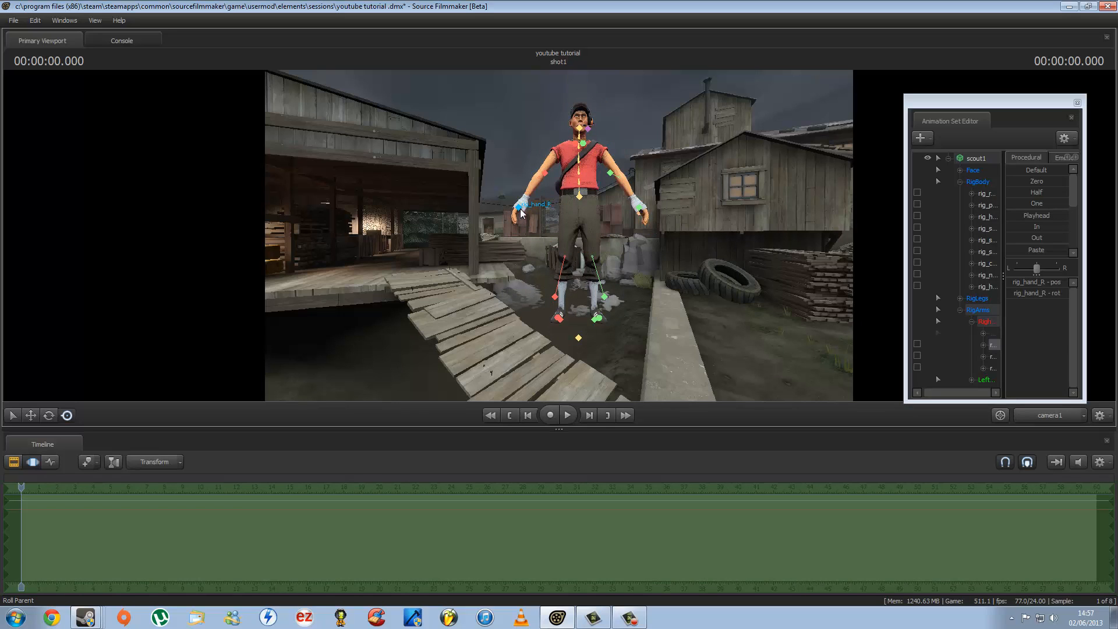
left_click_drag(519, 209, 554, 218)
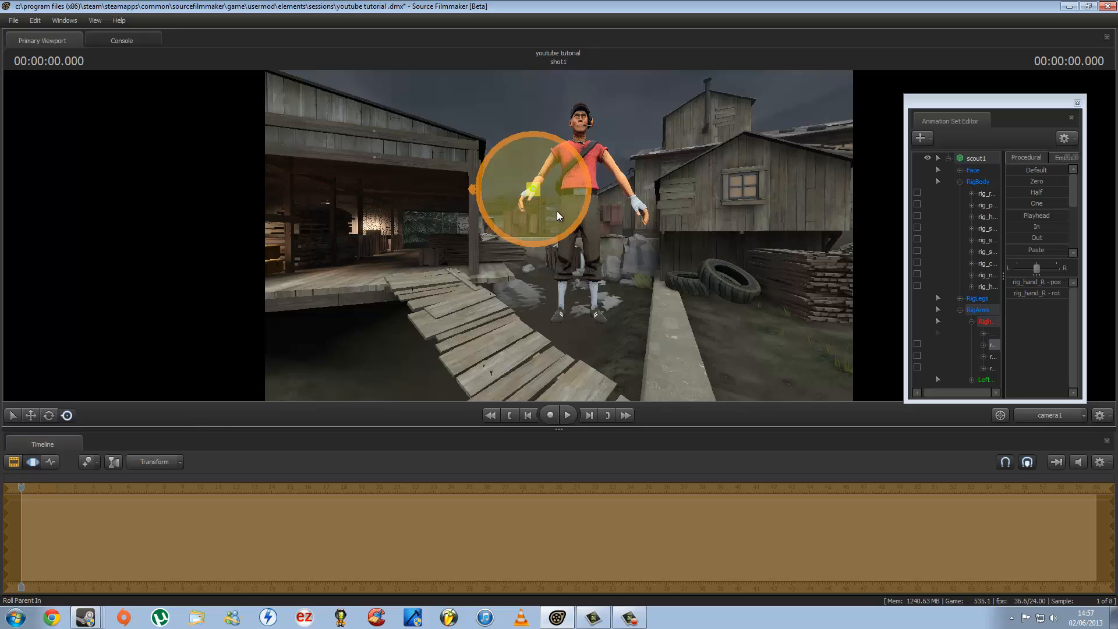
Try turning the scout's right hand at the wrist with the Rotate tool, framed closer in camera1
left_click(49, 416)
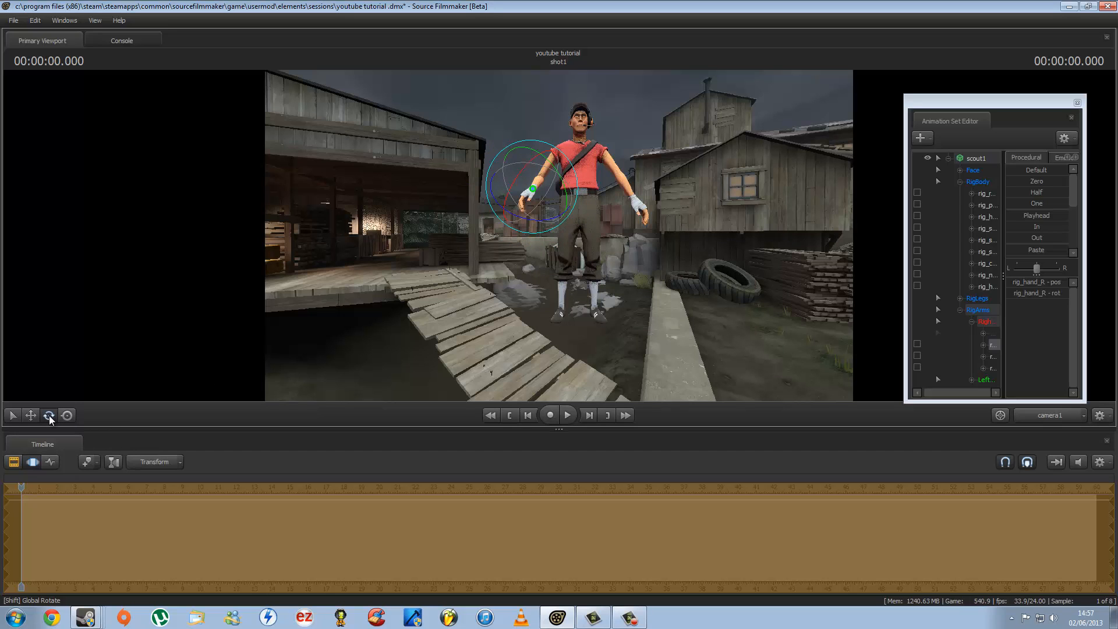
key("w")
left_click_drag(340, 352, 344, 333)
key("a")
key("s")
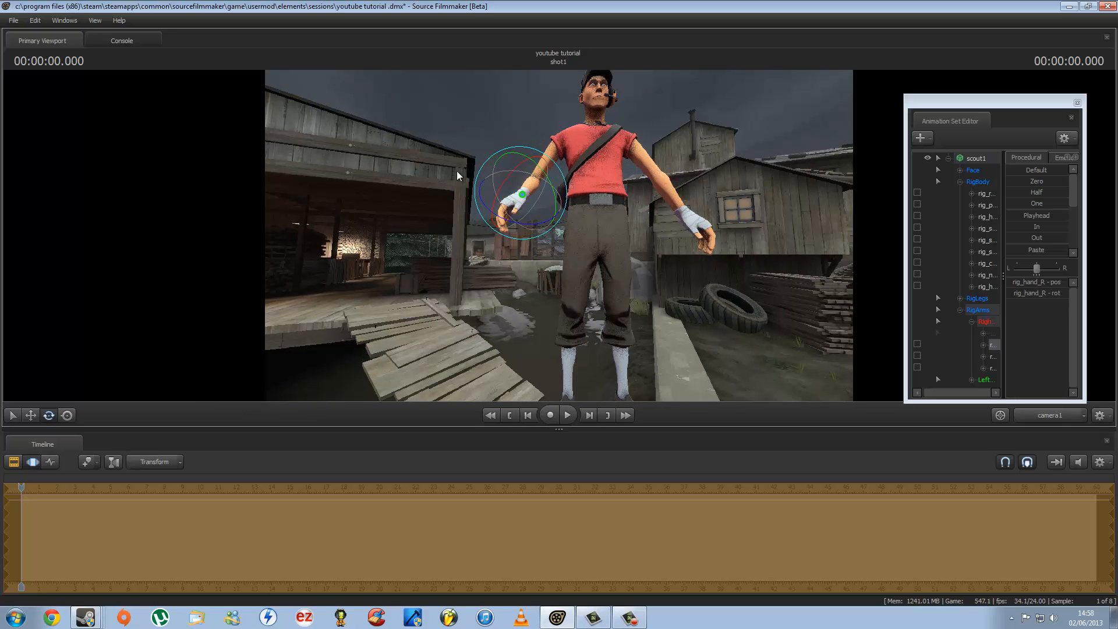
left_click_drag(495, 164, 510, 206)
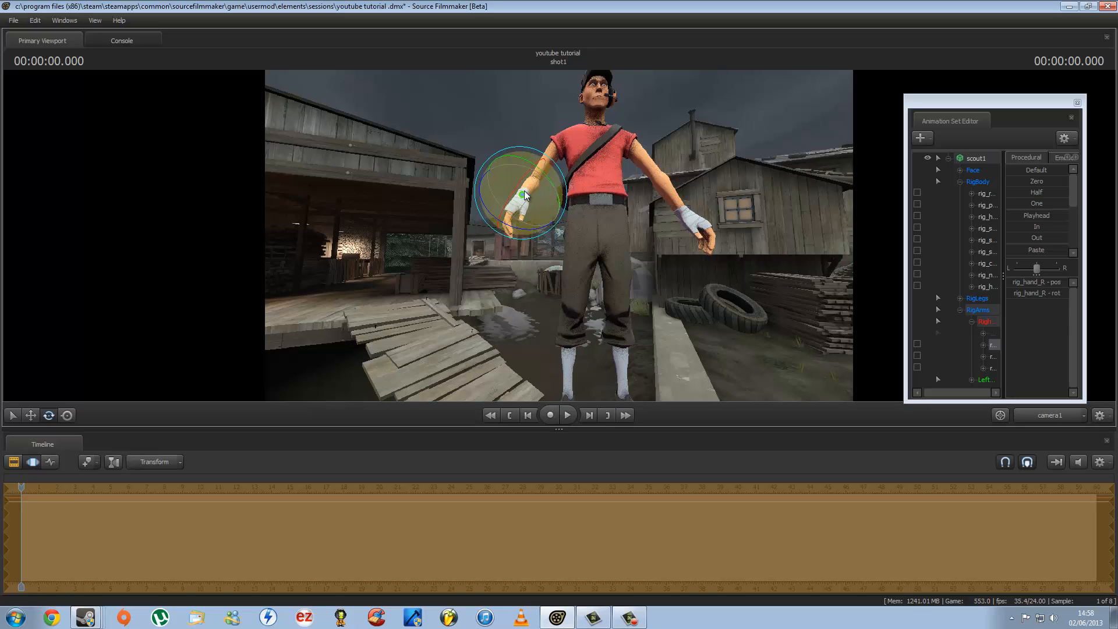
left_click_drag(524, 199, 501, 238)
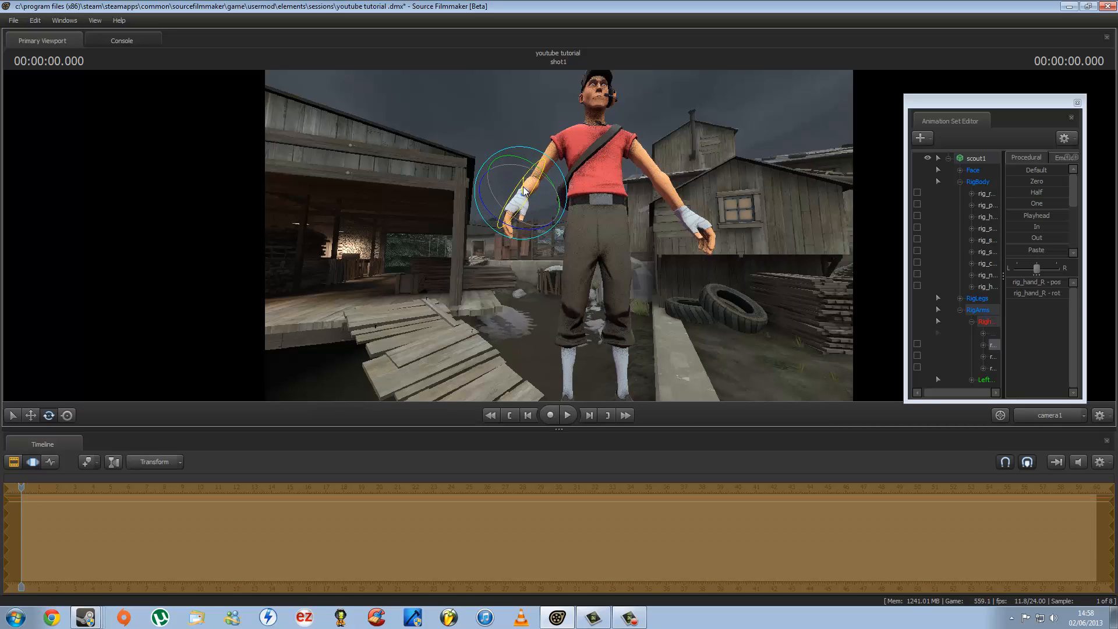
Try adjusting the right hand with the circular screen manipulator, and undo the right-hand changes
left_click(67, 416)
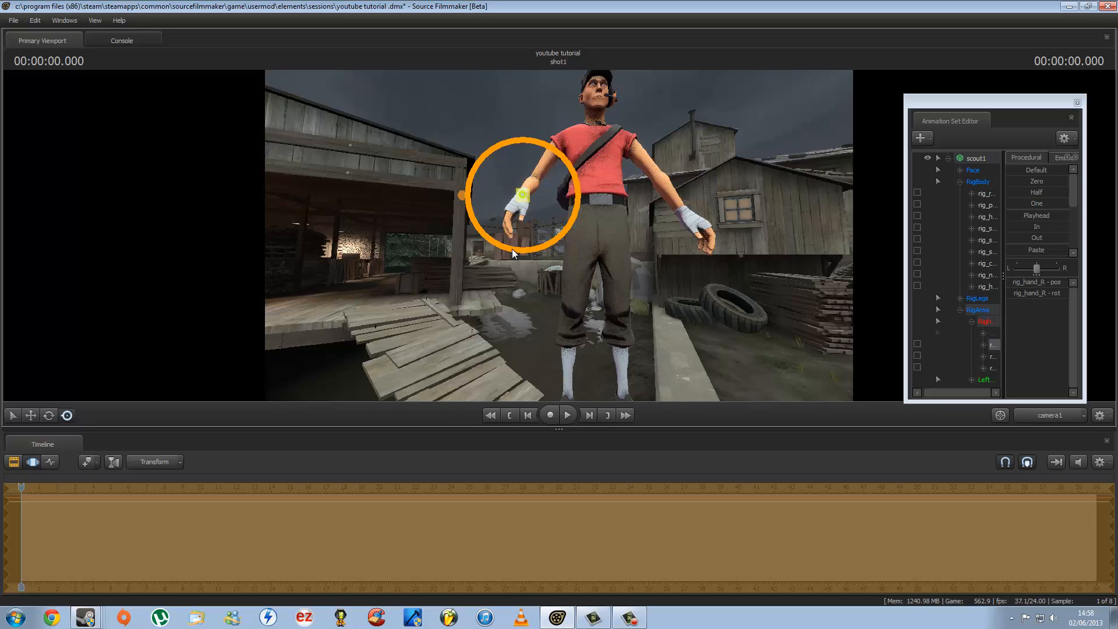
mouse_move(512, 249)
left_mouse_down()
mouse_move(557, 246)
mouse_move(488, 254)
mouse_move(418, 166)
mouse_move(598, 190)
mouse_move(457, 229)
mouse_move(529, 263)
mouse_move(446, 221)
mouse_move(517, 268)
mouse_move(508, 264)
left_mouse_up()
key("ctrl+z")
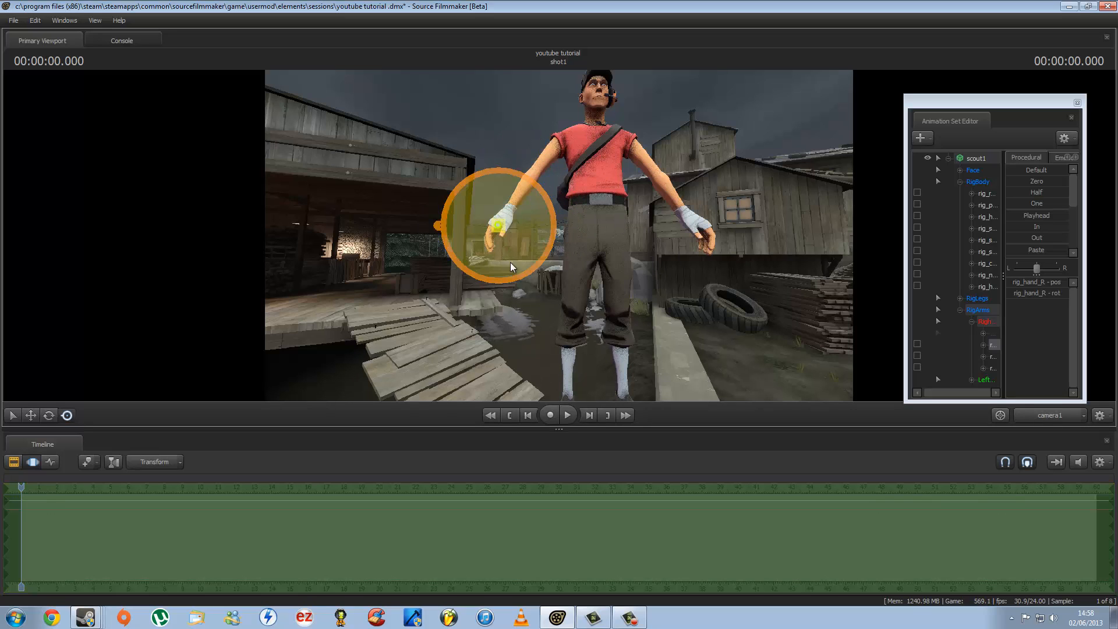
Try twisting the right hand with the circular manipulator, and turn it further with the Rotate tool
mouse_move(527, 251)
left_mouse_down()
mouse_move(526, 231)
mouse_move(524, 241)
left_mouse_up()
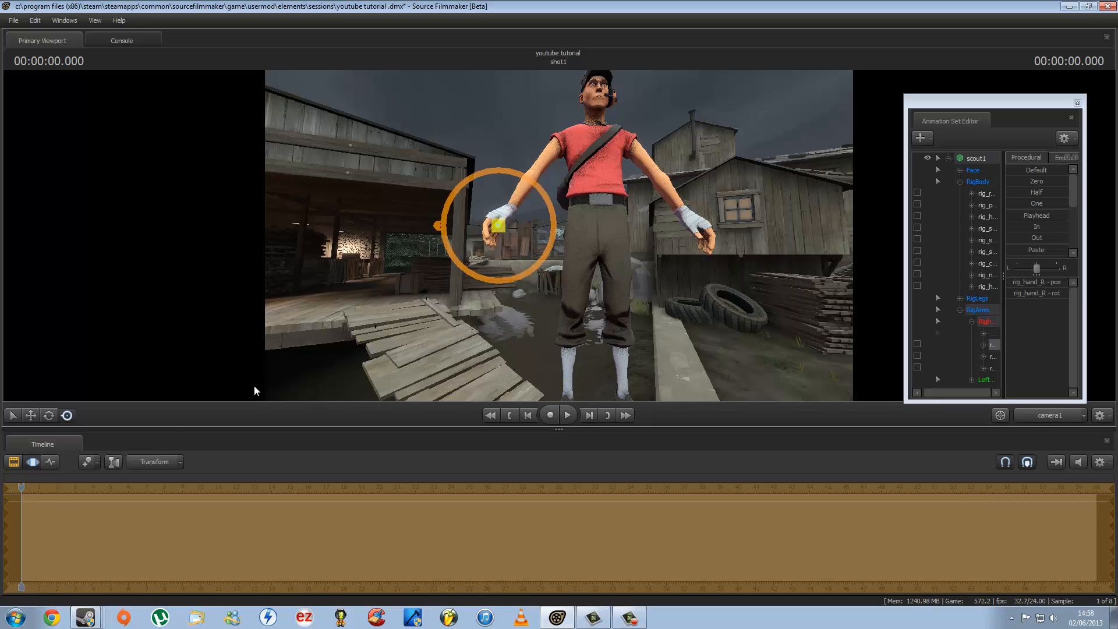
left_click(49, 415)
left_click_drag(519, 252, 459, 217)
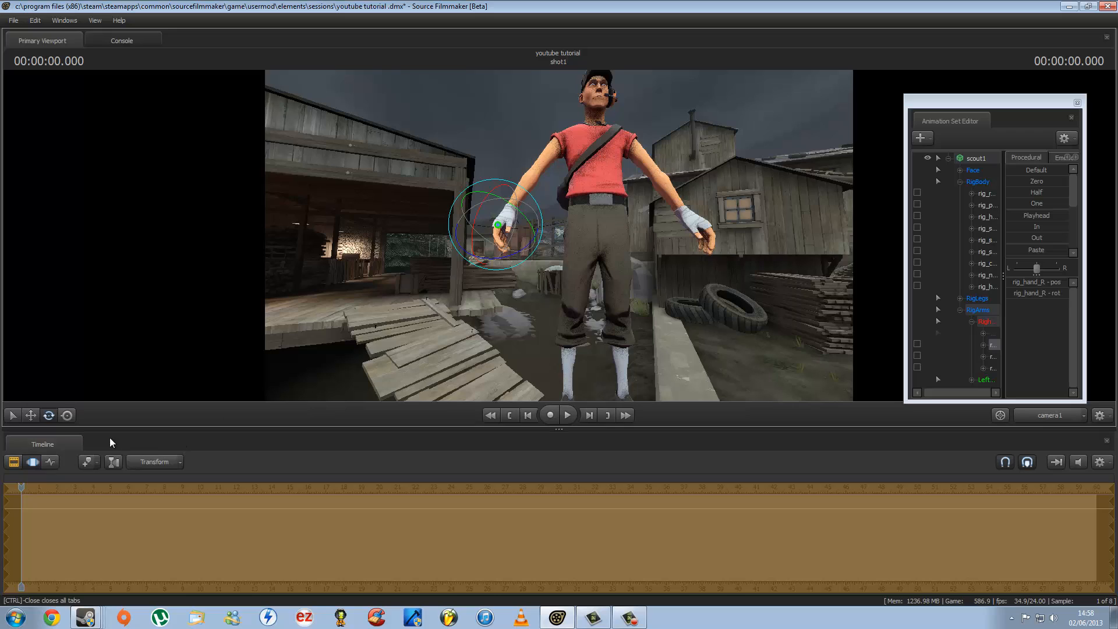
Try moving the right hand outward and up with the Move tool's axis handles, and undo the right-hand changes
left_click(31, 416)
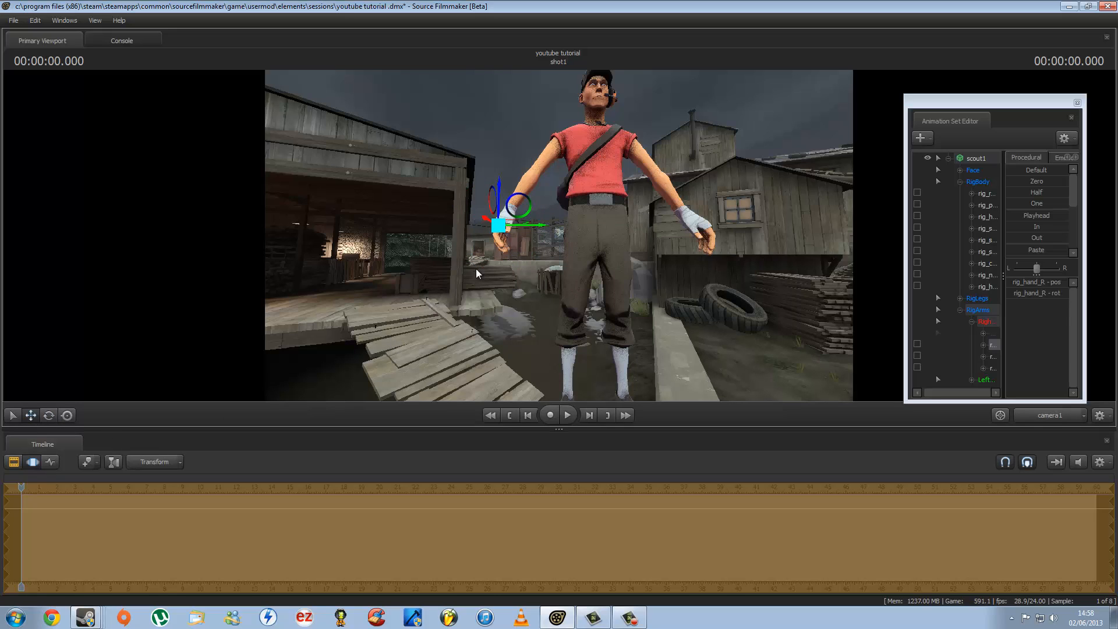
left_click_drag(469, 284, 486, 303)
key("z")
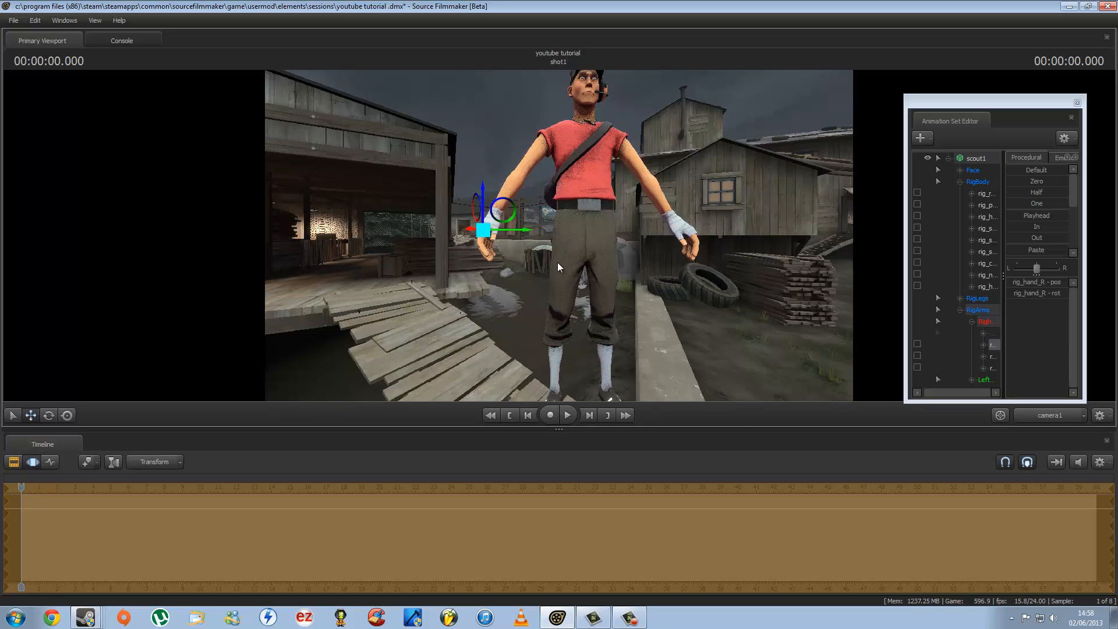
left_click_drag(511, 233, 494, 251)
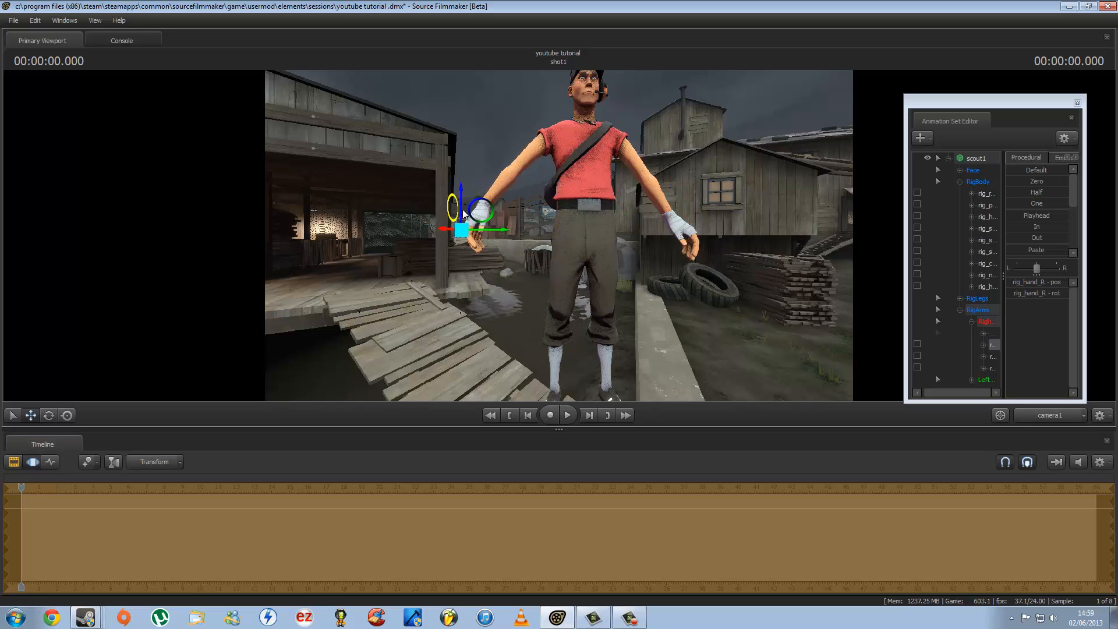
left_click_drag(463, 206, 505, 195)
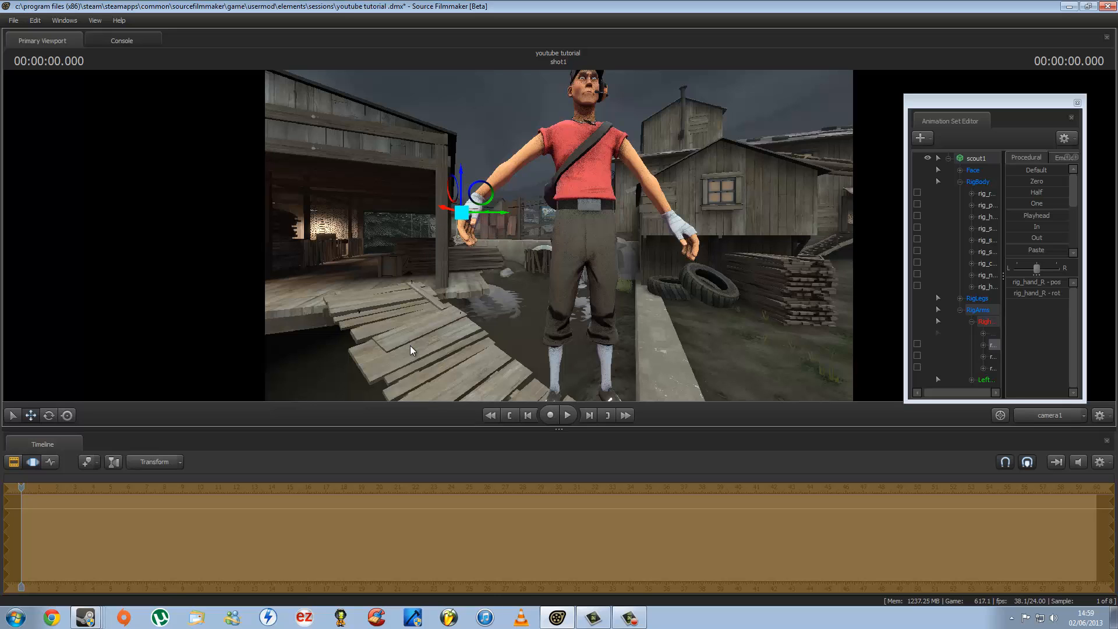
key("ctrl+z")
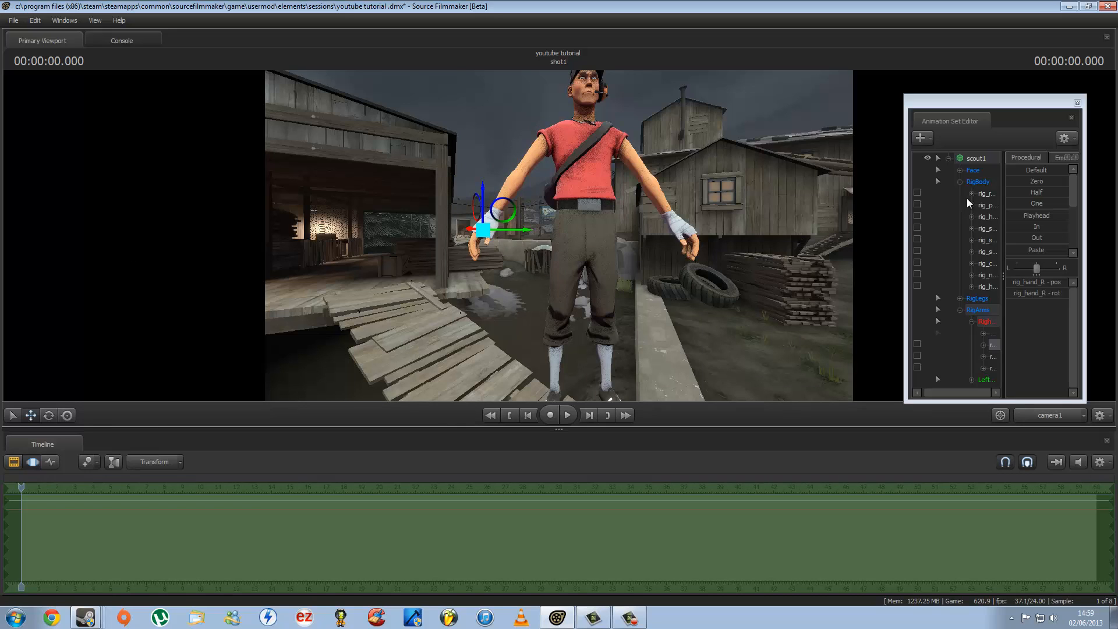
Collapse the RigBody group and the whole scout1 control tree in the Animation Set Editor
left_click(959, 183)
left_click(949, 158)
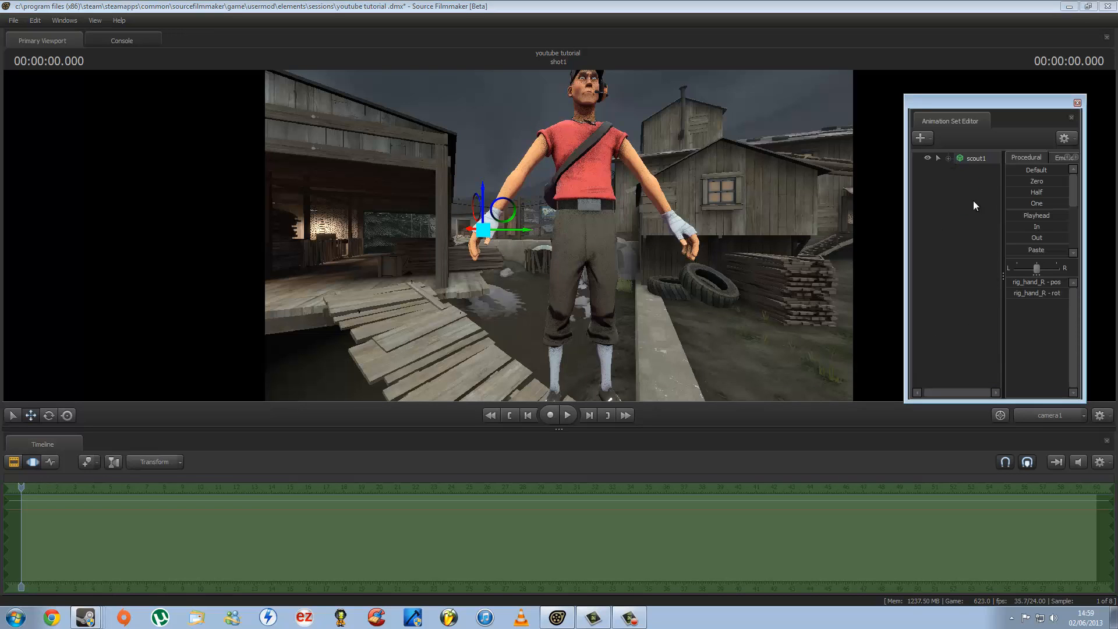